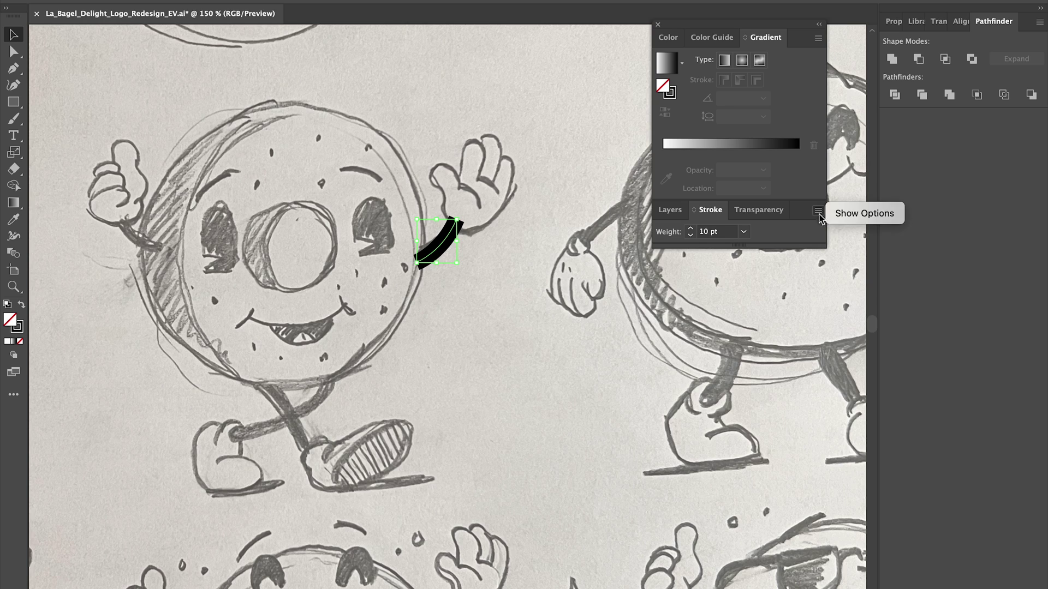
# - Give the 10 pt arm stroke round caps and round corners
pyautogui.click(725, 250)
pyautogui.click(504, 307)
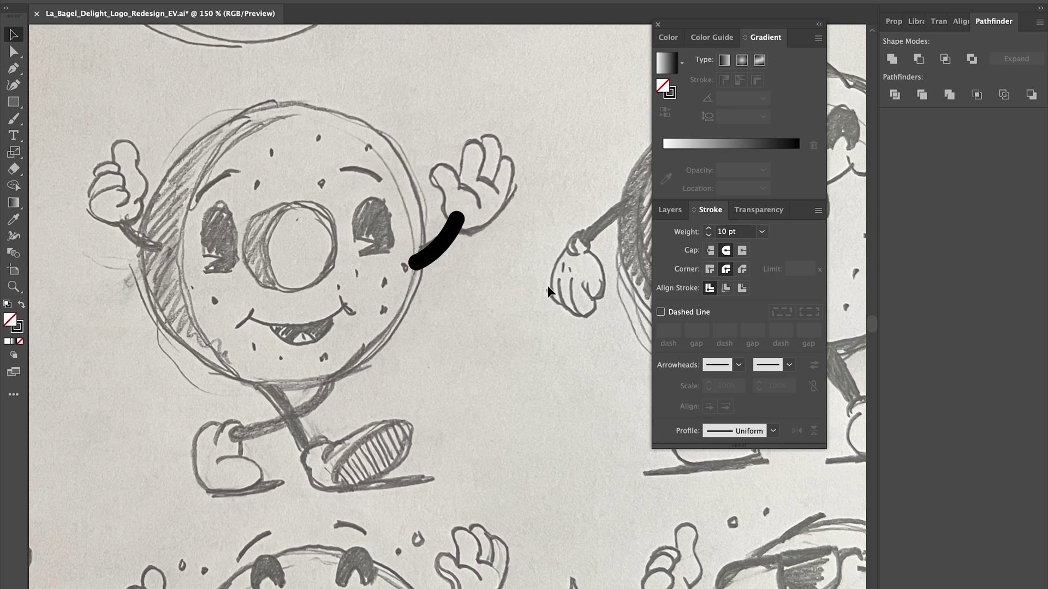
pyautogui.press('d')
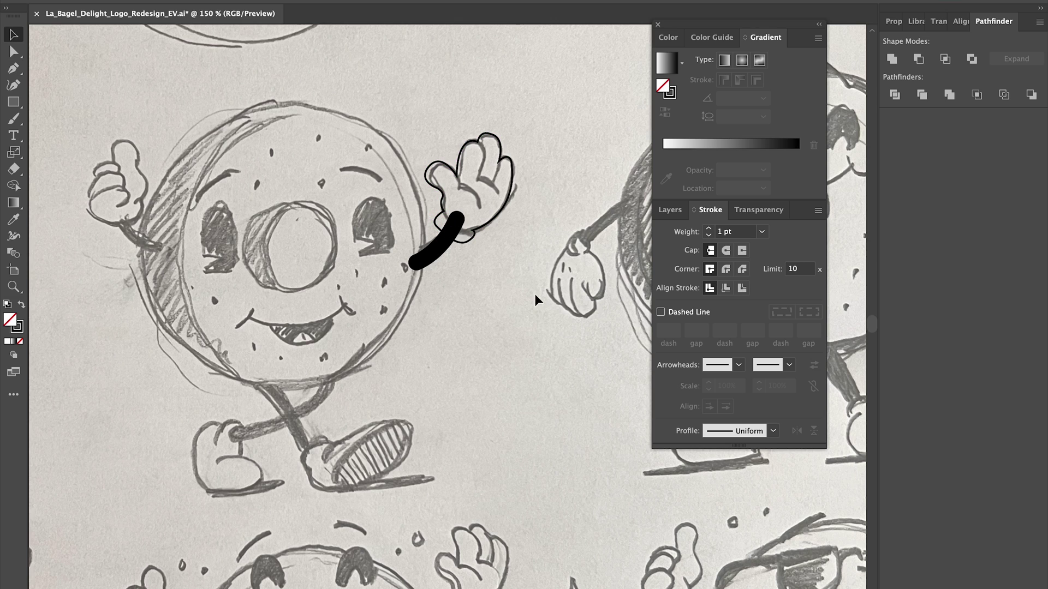
# - Select the waving hand's outline and lock Layer 3, which holds the hand and arm outlines
pyautogui.hotkey('ctrl', '=')
pyautogui.hotkey('ctrl', '=')
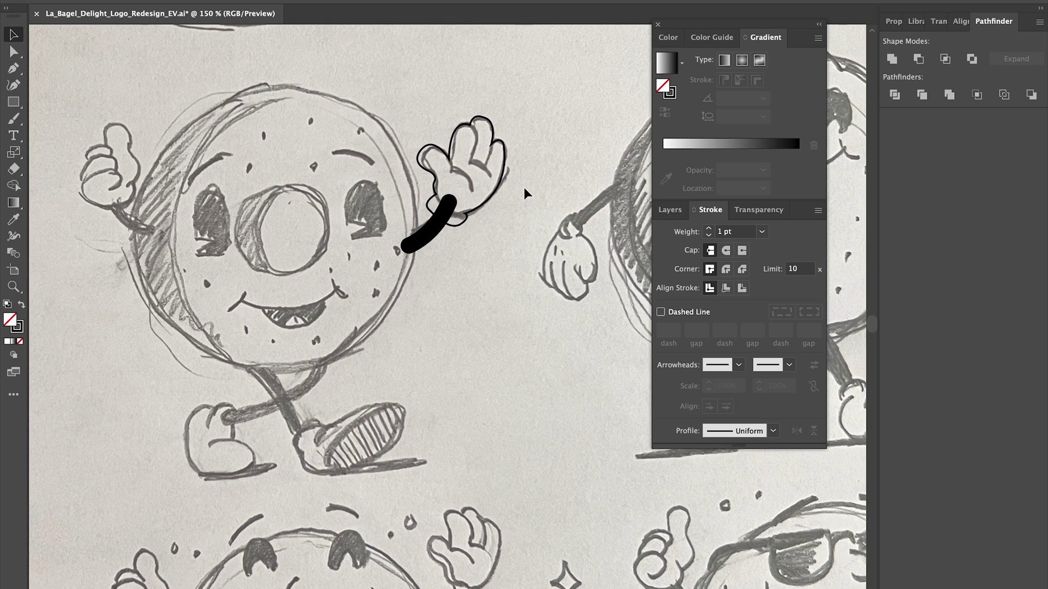
pyautogui.moveTo(524, 188); pyautogui.dragTo(519, 227)
pyautogui.click(499, 198)
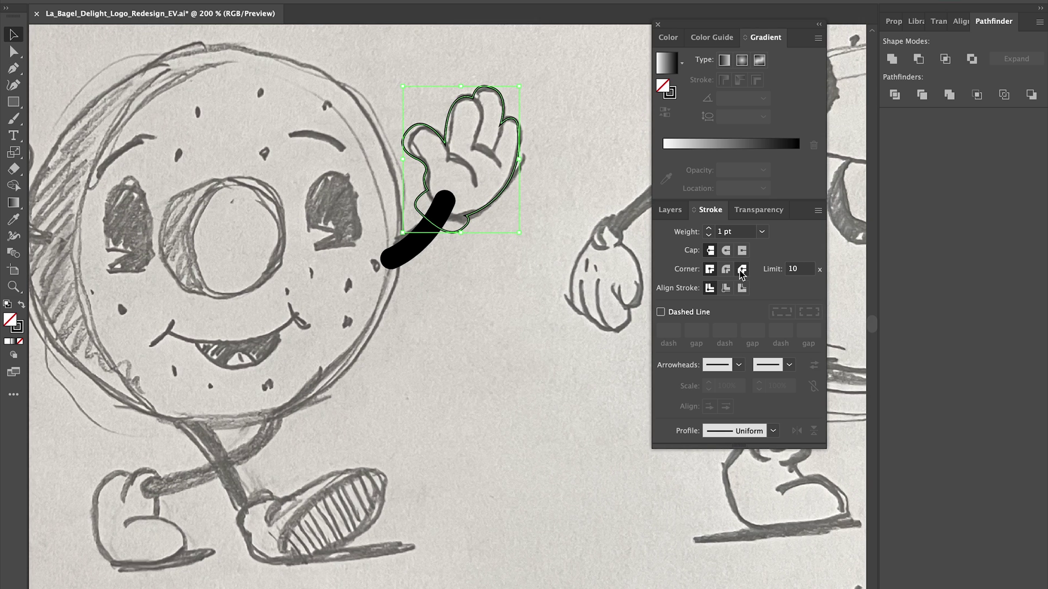
pyautogui.click(669, 213)
pyautogui.click(677, 257)
pyautogui.press('v')
pyautogui.click(594, 402)
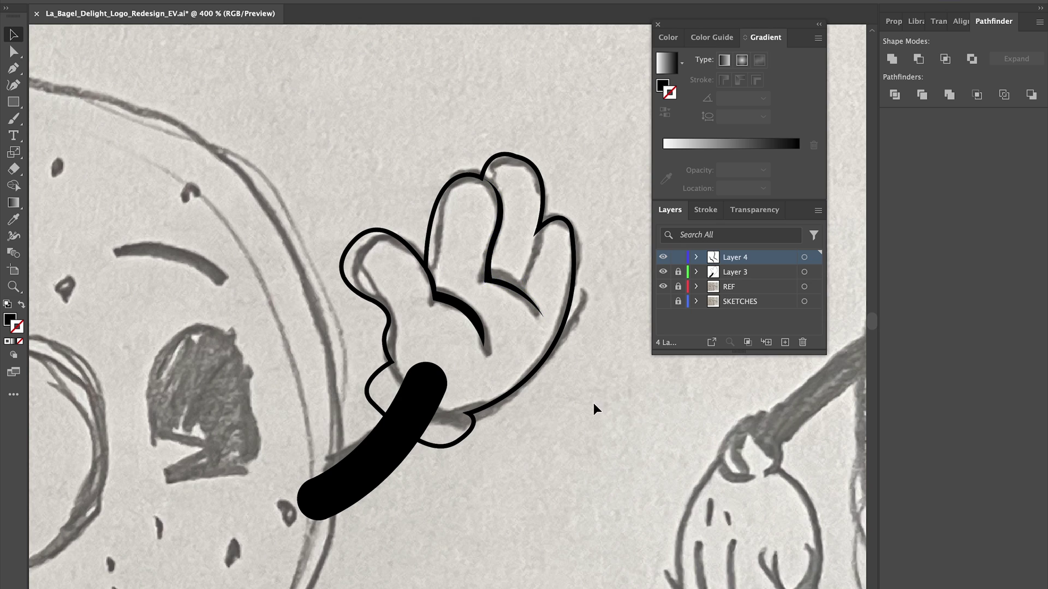
# - Reshape the tapered crease between the middle fingers on Layer 4 by adjusting its anchor points to follow the sketch
pyautogui.moveTo(594, 402); pyautogui.dragTo(600, 417)
pyautogui.press('a')
pyautogui.hotkey('ctrl', '=')
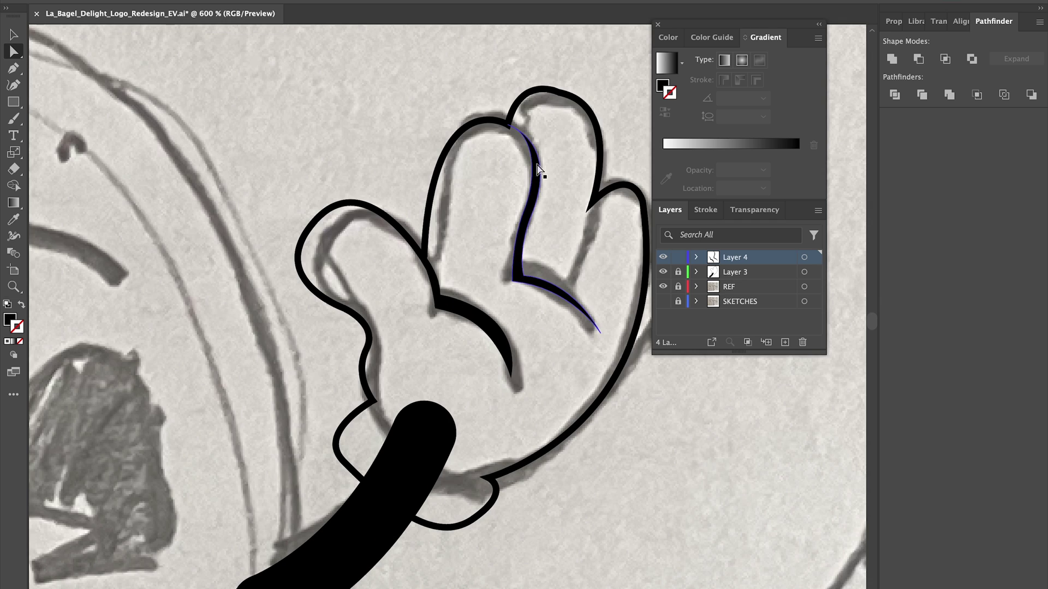
pyautogui.moveTo(508, 126); pyautogui.dragTo(496, 119)
pyautogui.moveTo(562, 141); pyautogui.dragTo(541, 162)
pyautogui.moveTo(512, 282); pyautogui.dragTo(519, 240)
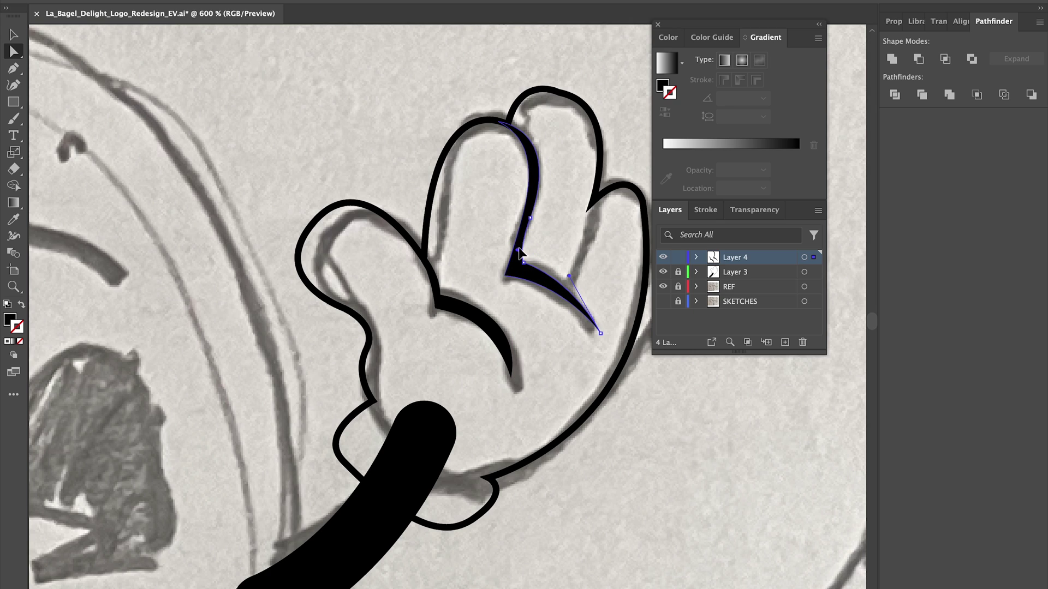
pyautogui.moveTo(600, 333); pyautogui.dragTo(589, 334)
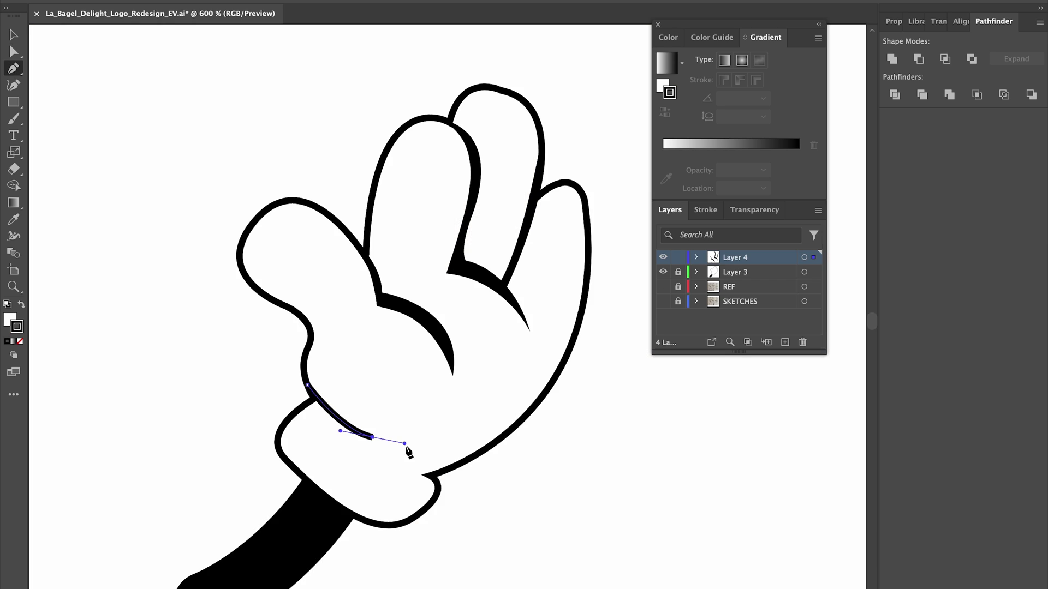
# - Draw the tapered crease at the base of the thumb as a solid black fill without a stroke
pyautogui.moveTo(312, 1)
pyautogui.click(339, 446)
pyautogui.press('x')
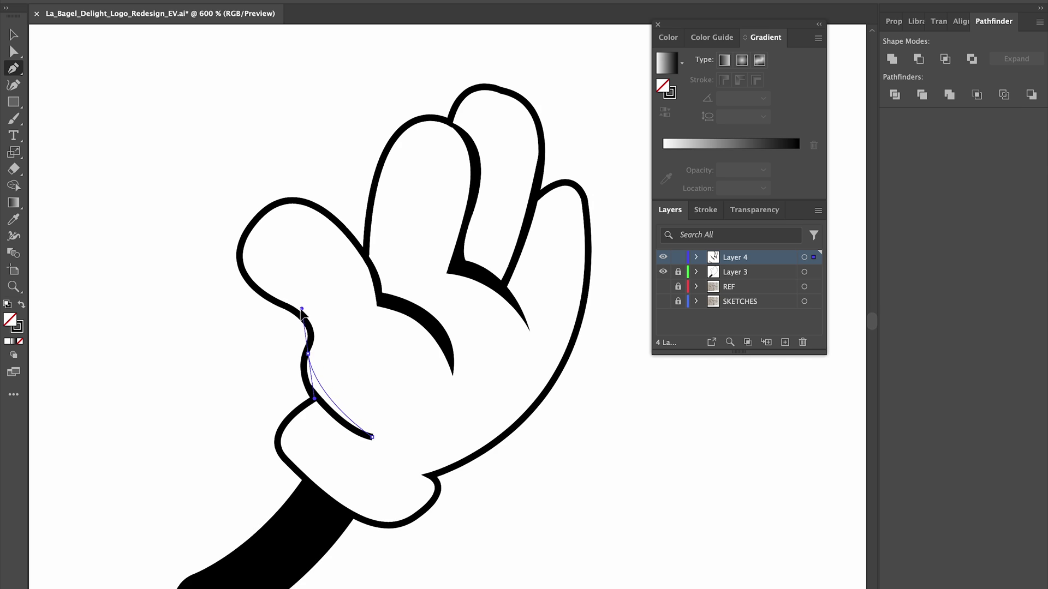
pyautogui.hotkey('shift', 'x')
pyautogui.press('v')
pyautogui.click(331, 381)
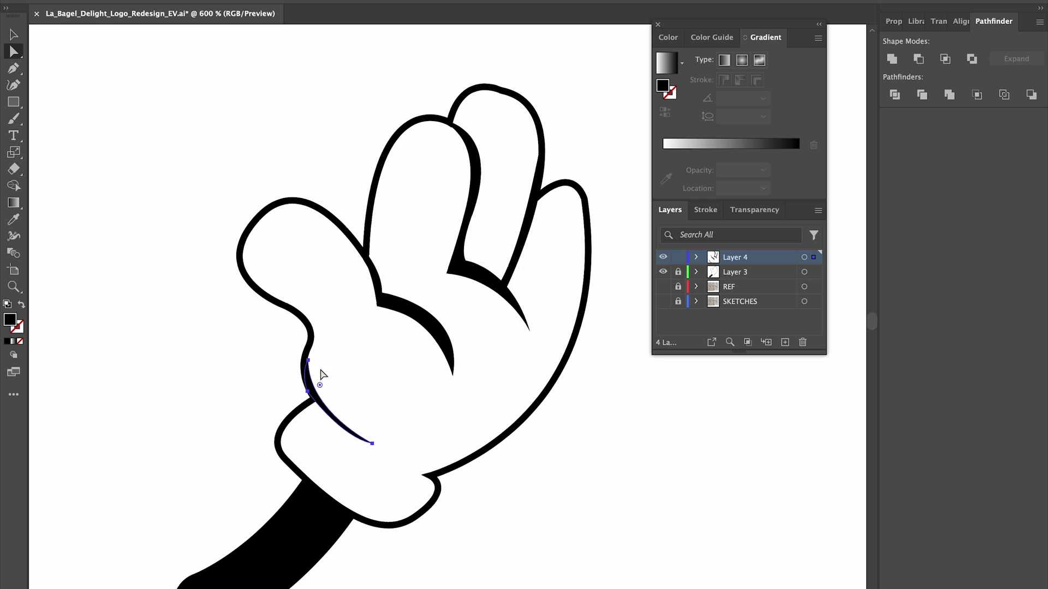
# - Unlock Layer 3 and adjust the curve handle at the tip of the finger outline to smooth its bump
pyautogui.scroll(3, 443, 375)
pyautogui.press('a')
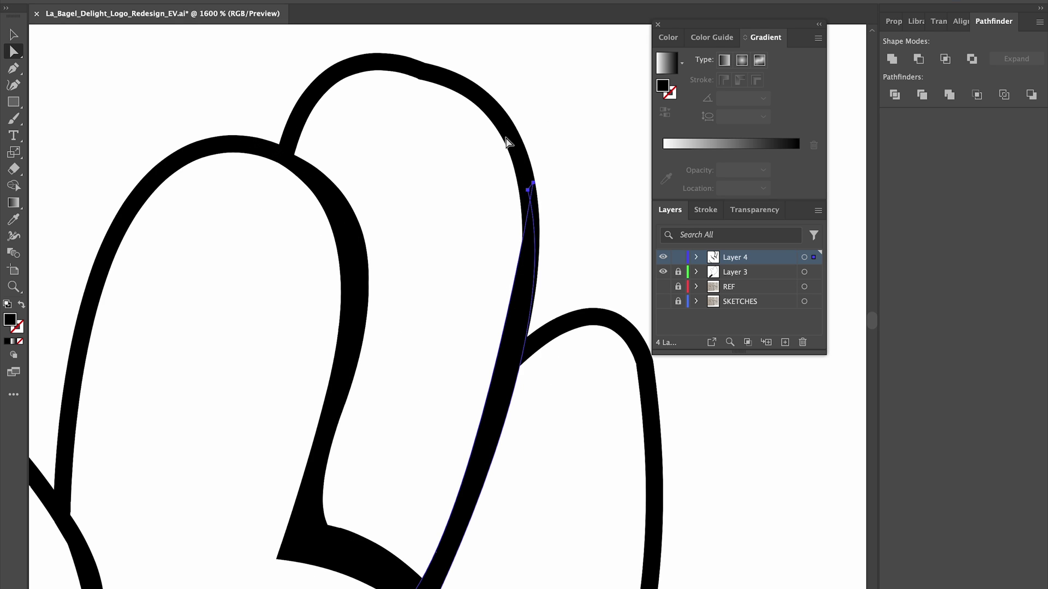
pyautogui.click(677, 273)
pyautogui.click(422, 72)
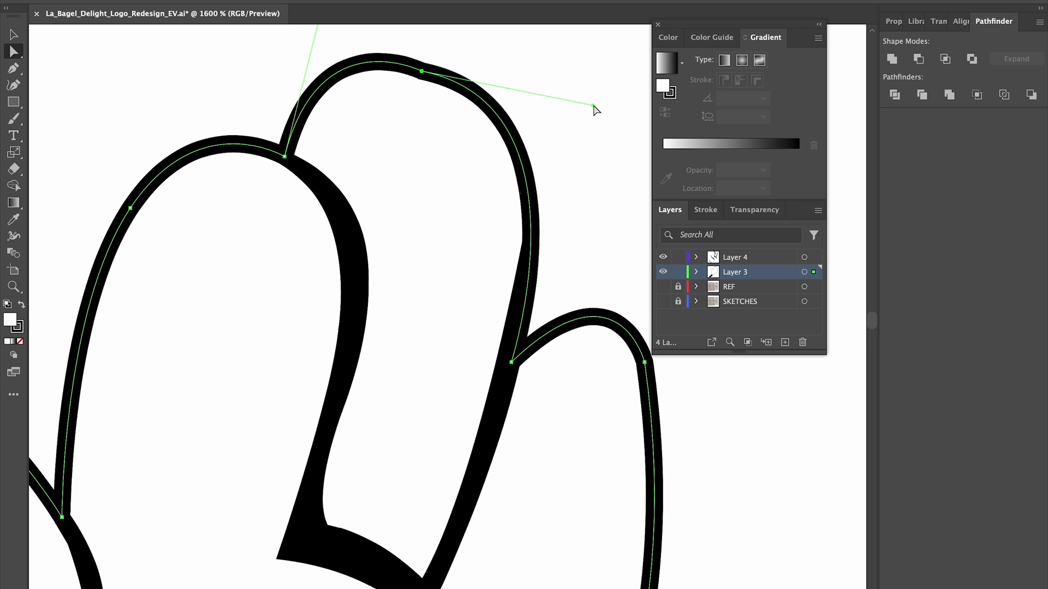
pyautogui.moveTo(594, 105); pyautogui.dragTo(575, 144)
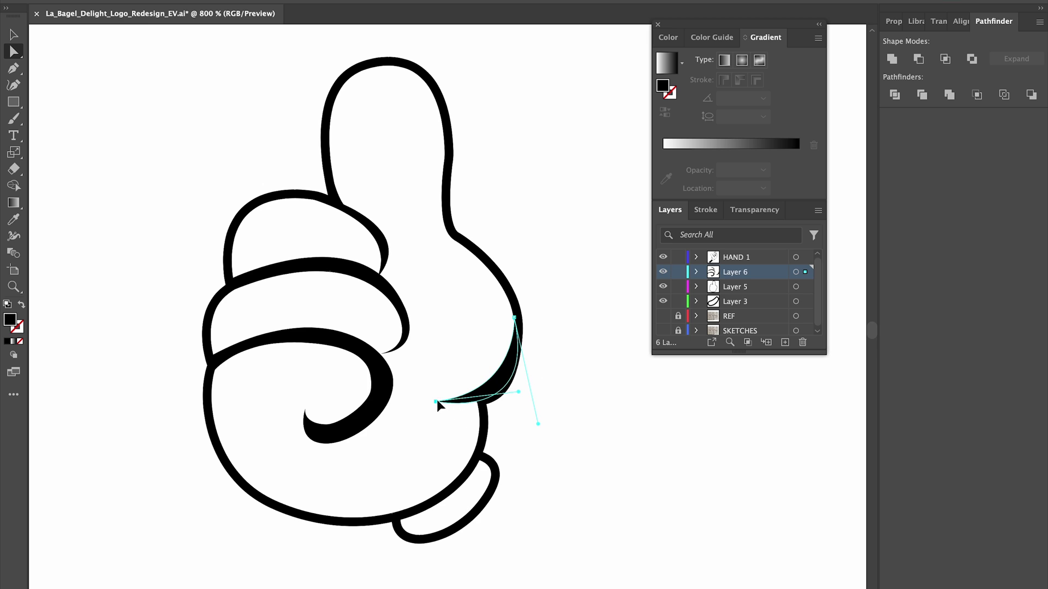
# - Move the waving hand down level with the thumbs-up hand
pyautogui.press('v')
pyautogui.click(564, 467)
pyautogui.press('super+minus')
pyautogui.press('super+minus')
pyautogui.press('super+minus')
pyautogui.press('super+minus')
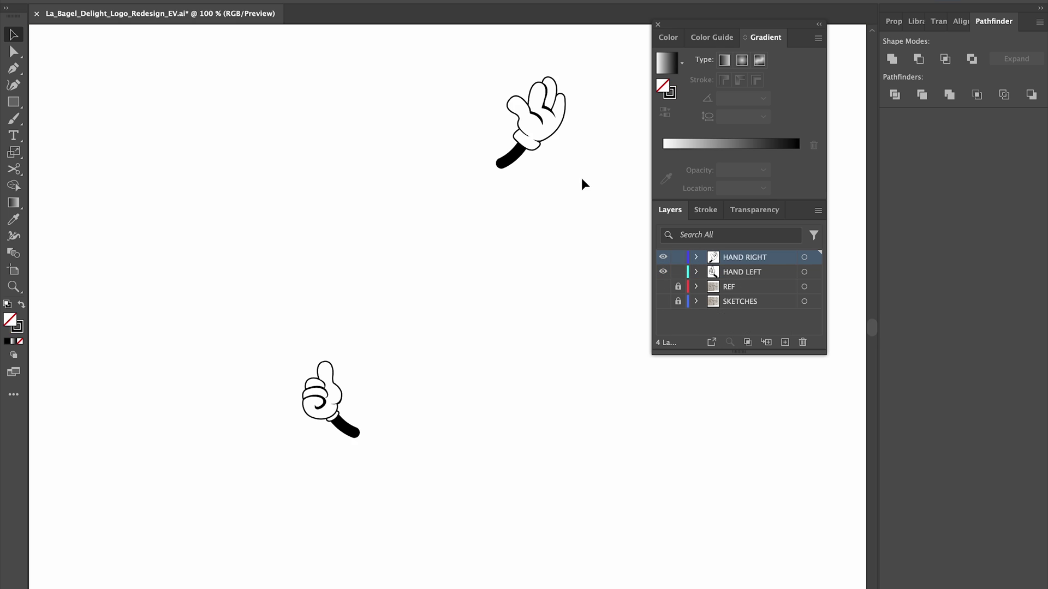
pyautogui.click(532, 117)
pyautogui.moveTo(532, 118); pyautogui.dragTo(482, 394)
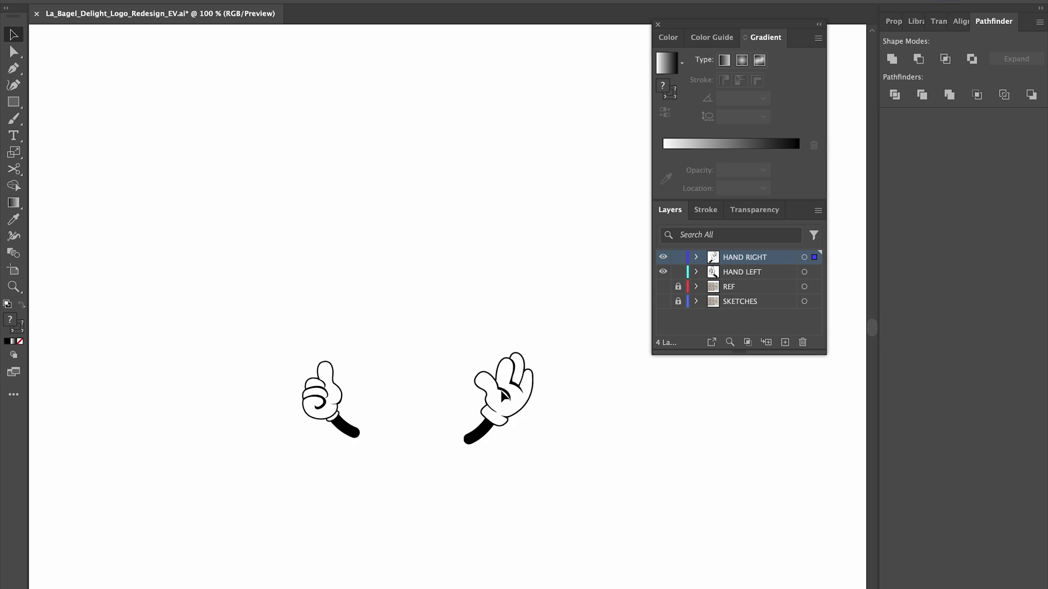
pyautogui.click(567, 326)
pyautogui.click(539, 339)
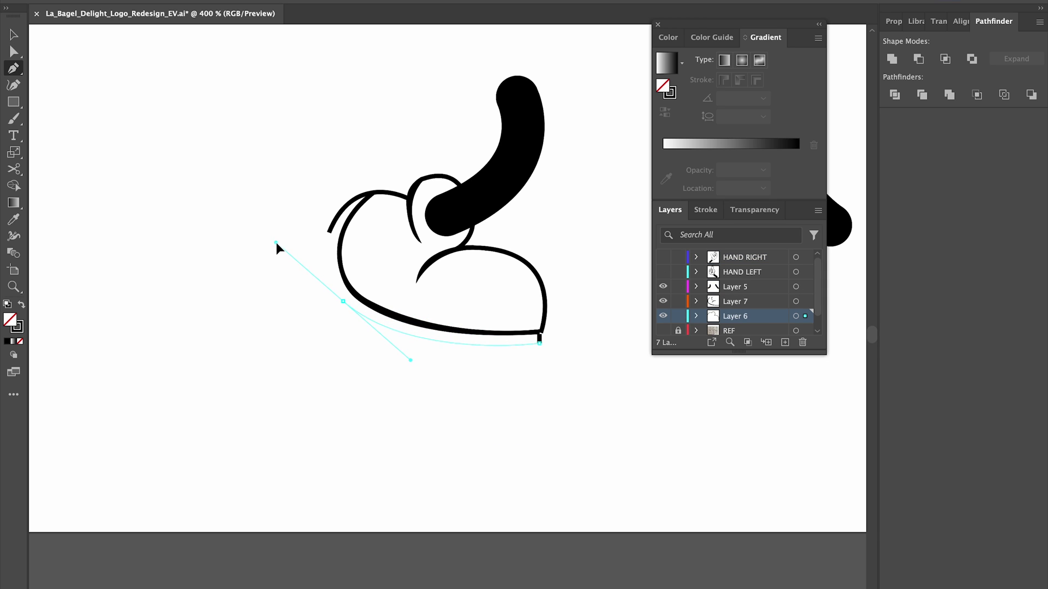
# - Curve the sole line under the shoe on Layer 6 with the Pen tool
pyautogui.moveTo(276, 242); pyautogui.dragTo(276, 242)
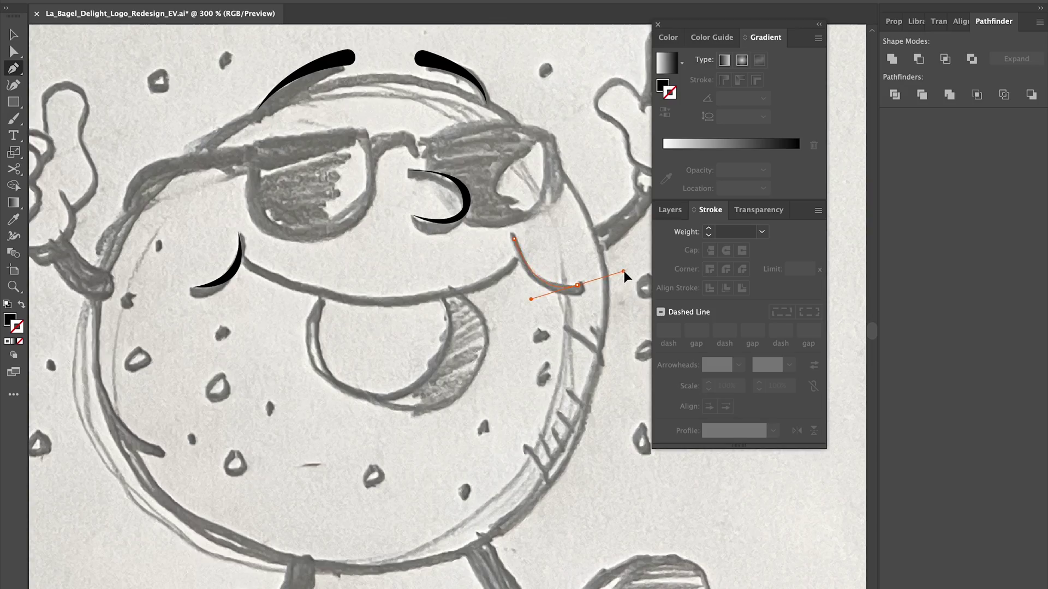
# - Finish the tapered cheek crease at the right end of the smile
pyautogui.press('v')
pyautogui.click(505, 192)
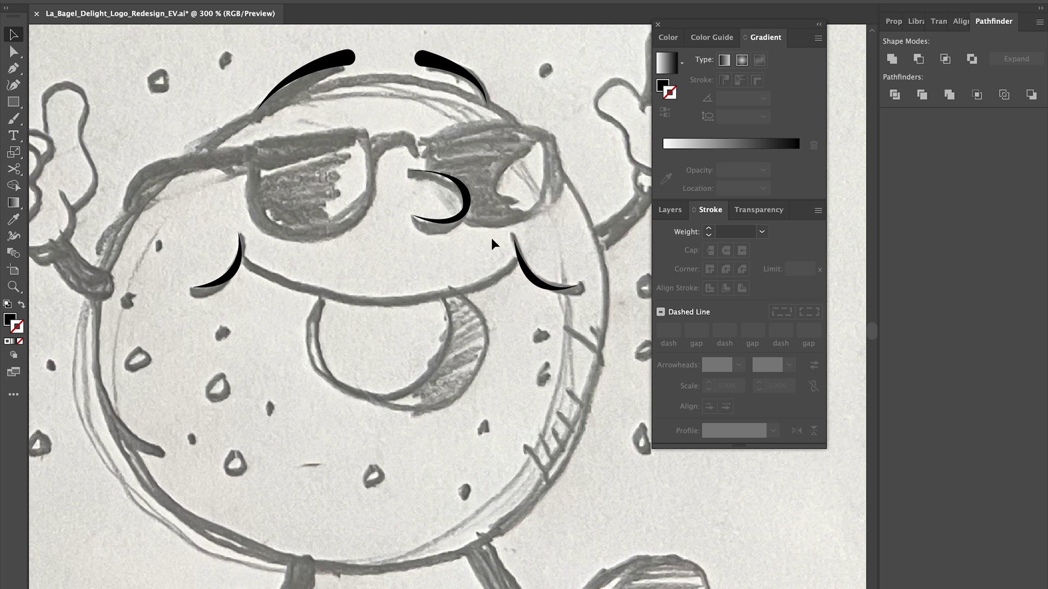
pyautogui.moveTo(517, 256); pyautogui.dragTo(630, 161)
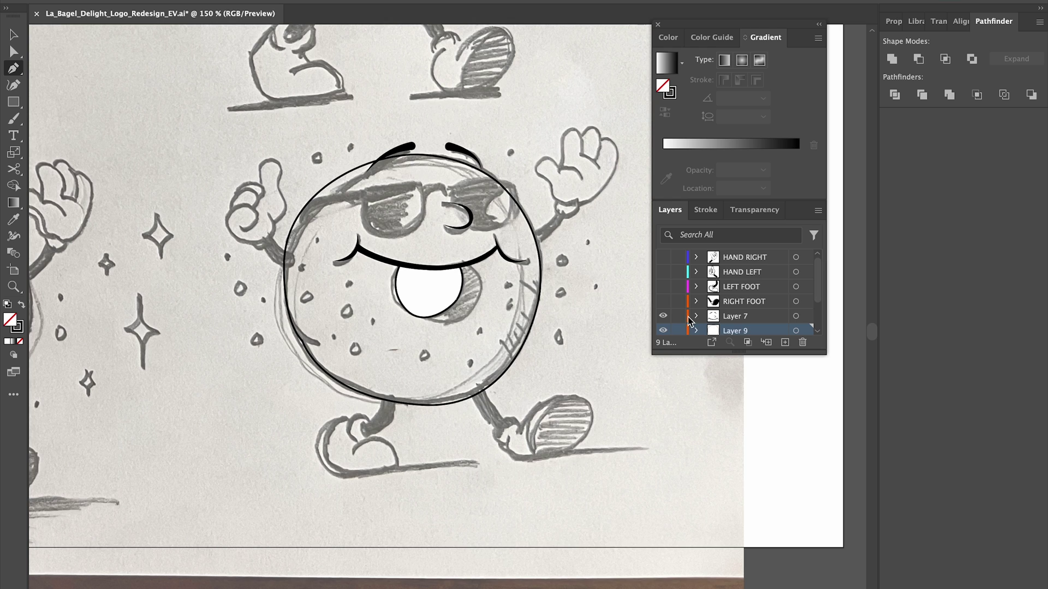
# - Hide the REF layer and finish the tapered crease on the bagel's left edge
pyautogui.scroll(-2, 731, 294)
pyautogui.click(663, 314)
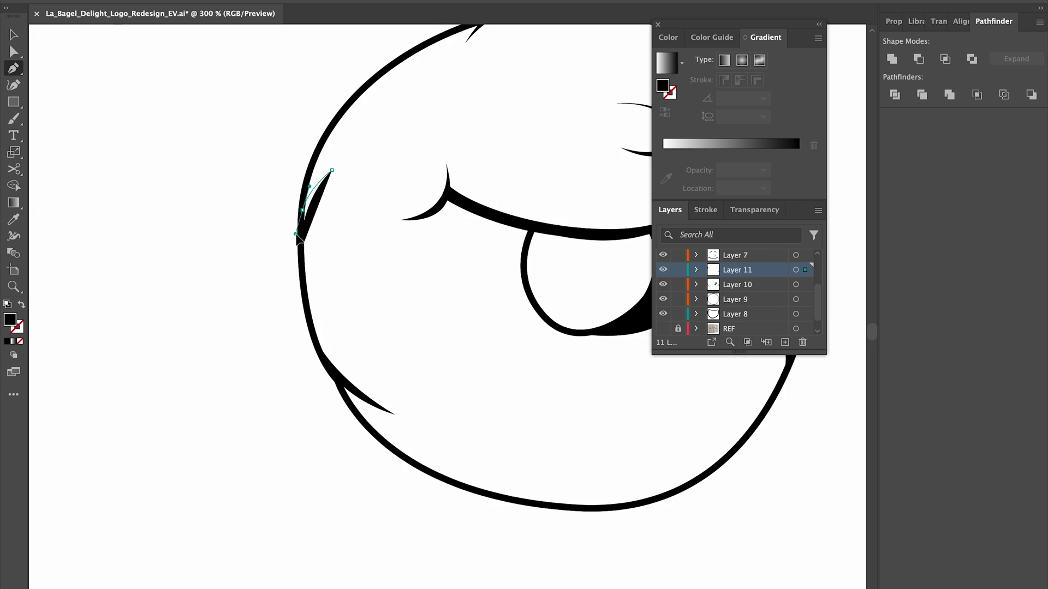
pyautogui.press('v')
pyautogui.click(389, 251)
pyautogui.moveTo(389, 251); pyautogui.dragTo(430, 335)
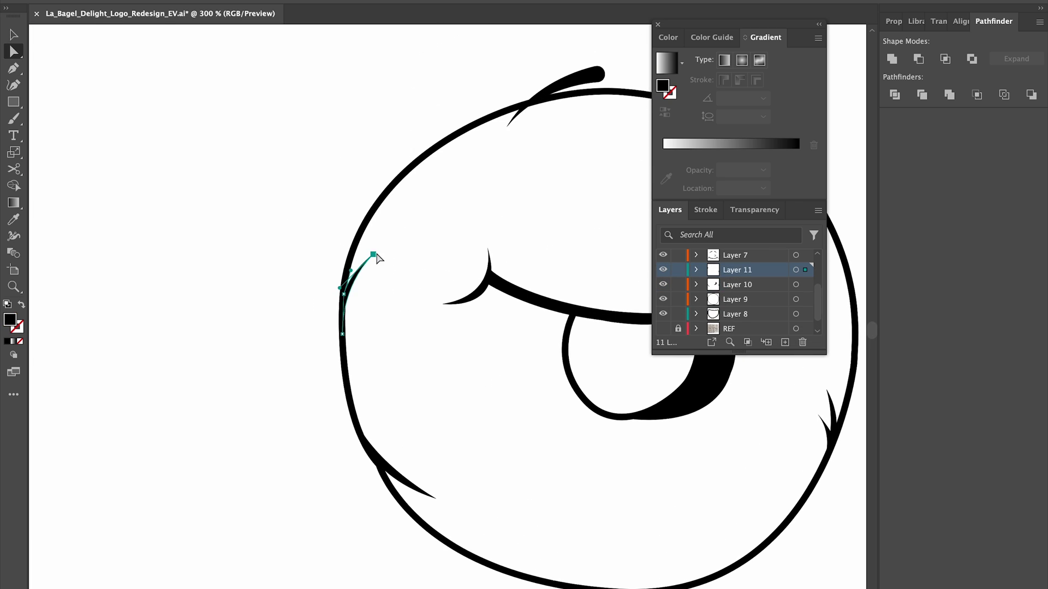
pyautogui.hotkey('ctrl', '-')
pyautogui.hotkey('ctrl', '-')
pyautogui.moveTo(605, 141); pyautogui.dragTo(222, 507)
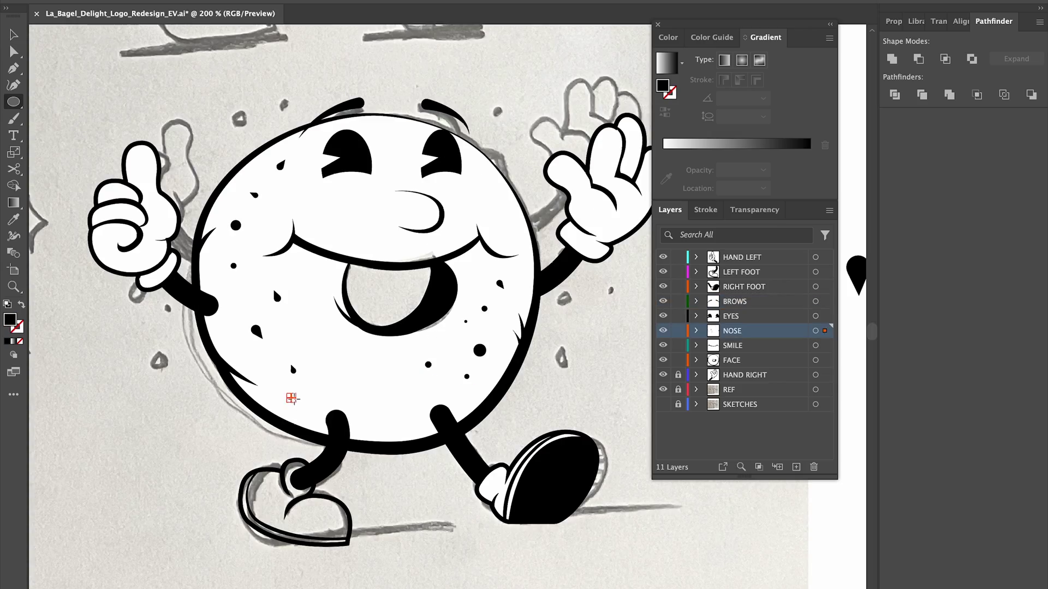
# - Draw a small round black seed on the lower left of the bagel's face
pyautogui.moveTo(300, 324); pyautogui.dragTo(313, 337)
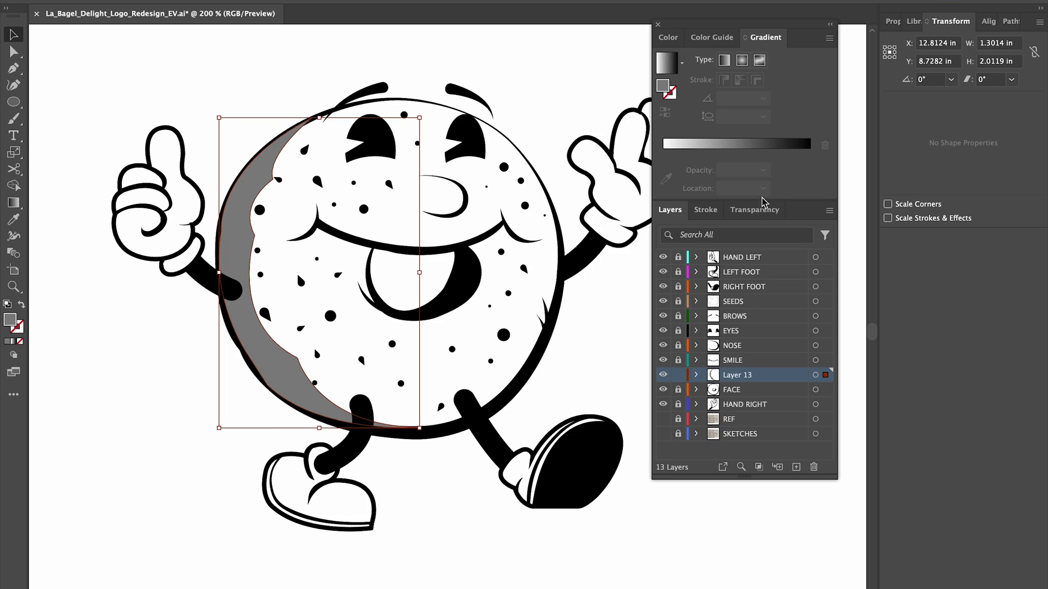
# - Set the blend mode of the gray shadow on the bagel's left side to Multiply
pyautogui.click(755, 210)
pyautogui.click(718, 232)
pyautogui.click(689, 286)
pyautogui.click(669, 367)
pyautogui.hscroll(2, 669, 367)
pyautogui.press('a')
pyautogui.click(229, 237)
pyautogui.click(247, 180)
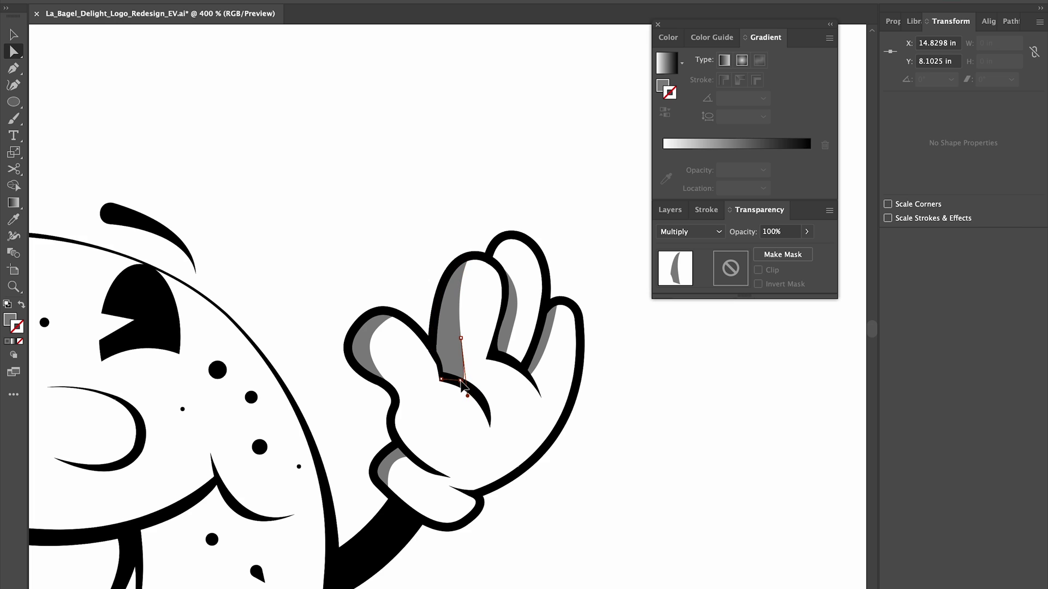
# - Narrow the gray shadow on the waving hand's index finger by moving its right-edge anchor points inward
pyautogui.moveTo(461, 381); pyautogui.dragTo(459, 381)
pyautogui.click(616, 456)
pyautogui.press('v')
pyautogui.press('a')
pyautogui.click(461, 339)
pyautogui.moveTo(461, 338); pyautogui.dragTo(453, 340)
pyautogui.click(592, 484)
pyautogui.press('v')
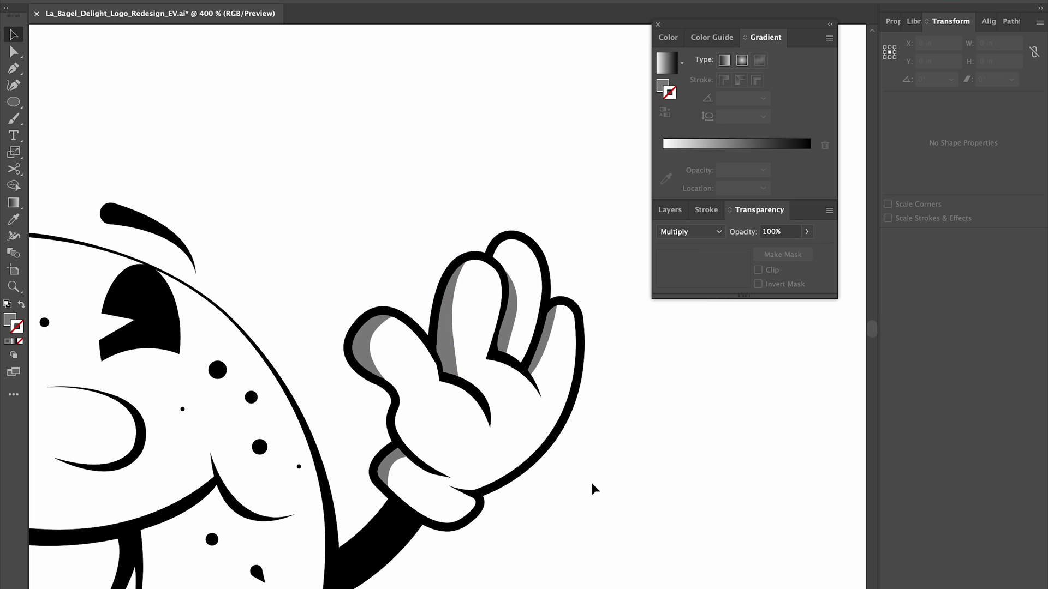
# - Blend the two small dots into a row with 10 specified steps, and duplicate the row downward
pyautogui.scroll(-2, 590, 480)
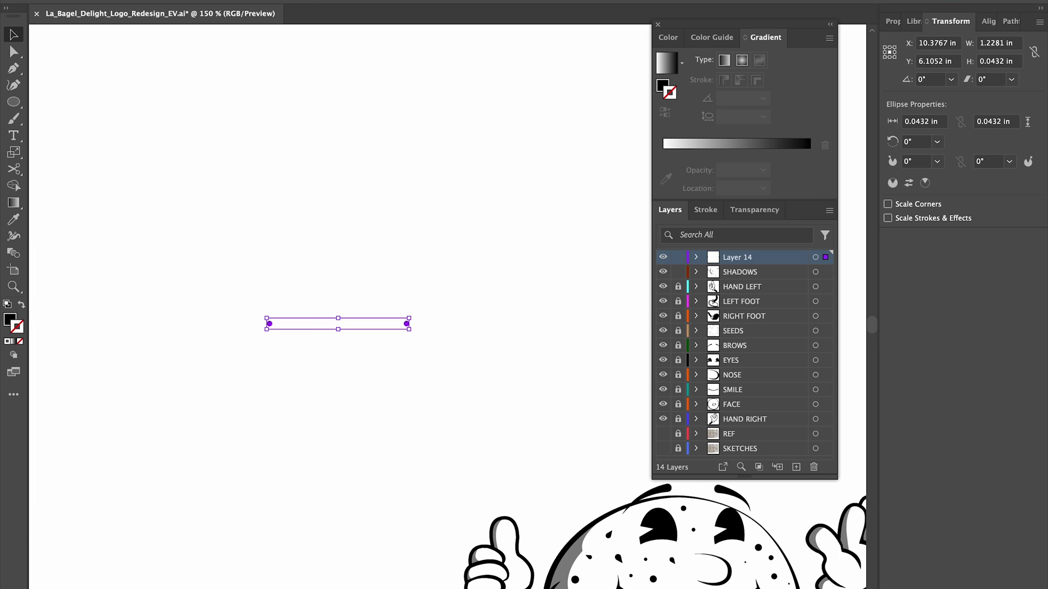
pyautogui.click(163, 1)
pyautogui.moveTo(210, 417)
pyautogui.click(351, 453)
pyautogui.write('10')
pyautogui.press('Return')
pyautogui.press('alt+super+b')
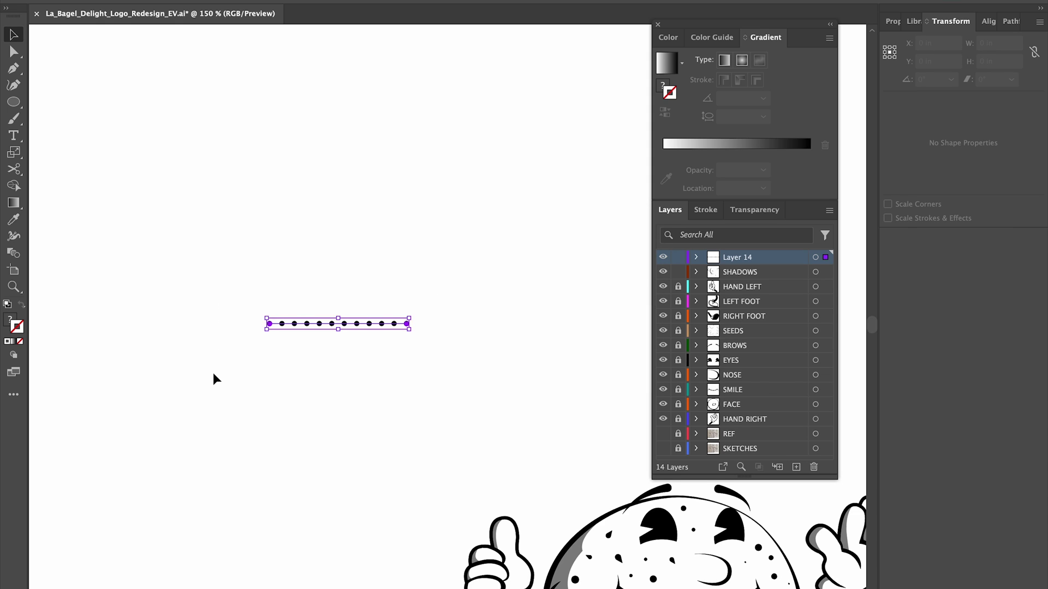
pyautogui.hotkey('alt', 'Down')
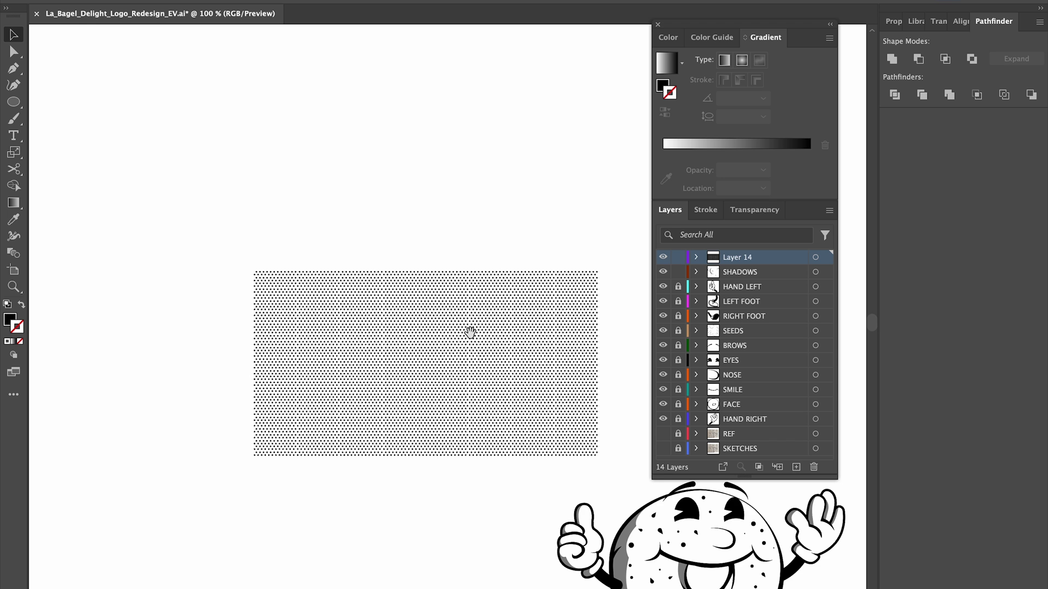
# - Select the halftone dot pattern and hide its layer, Layer 14
pyautogui.moveTo(471, 333); pyautogui.dragTo(451, 230)
pyautogui.moveTo(591, 145); pyautogui.dragTo(192, 372)
pyautogui.scroll(-5, 276, 480)
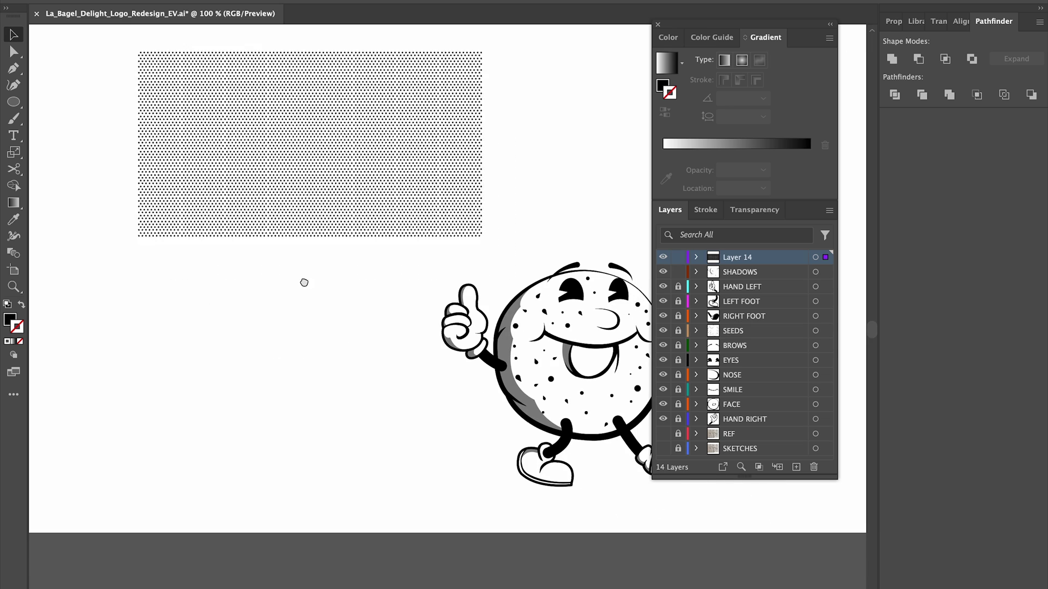
pyautogui.click(663, 258)
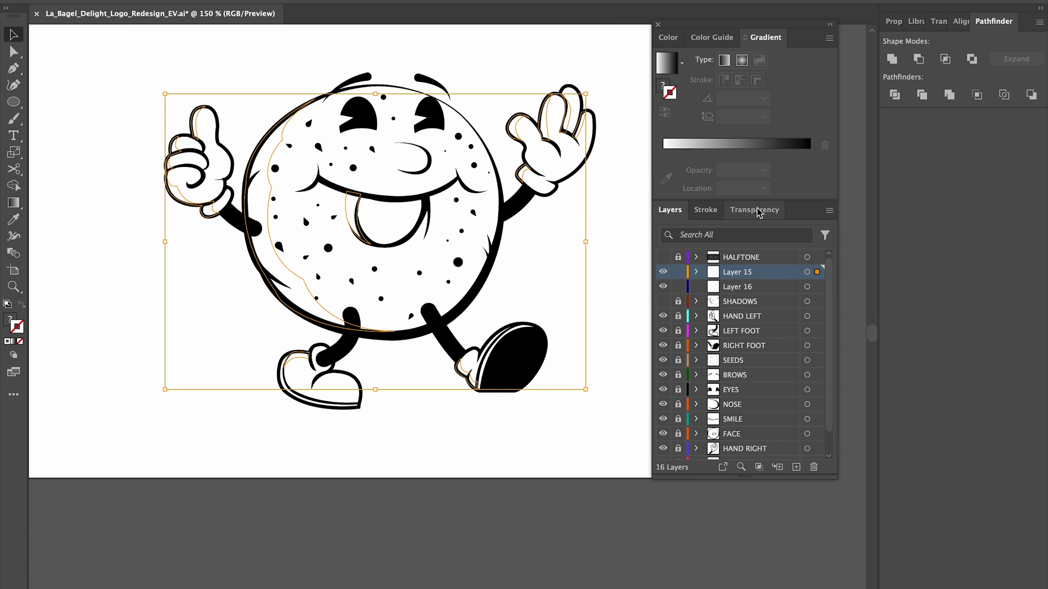
# - Try to make an opacity mask from the shadow and halftone artwork
pyautogui.click(757, 210)
pyautogui.click(780, 256)
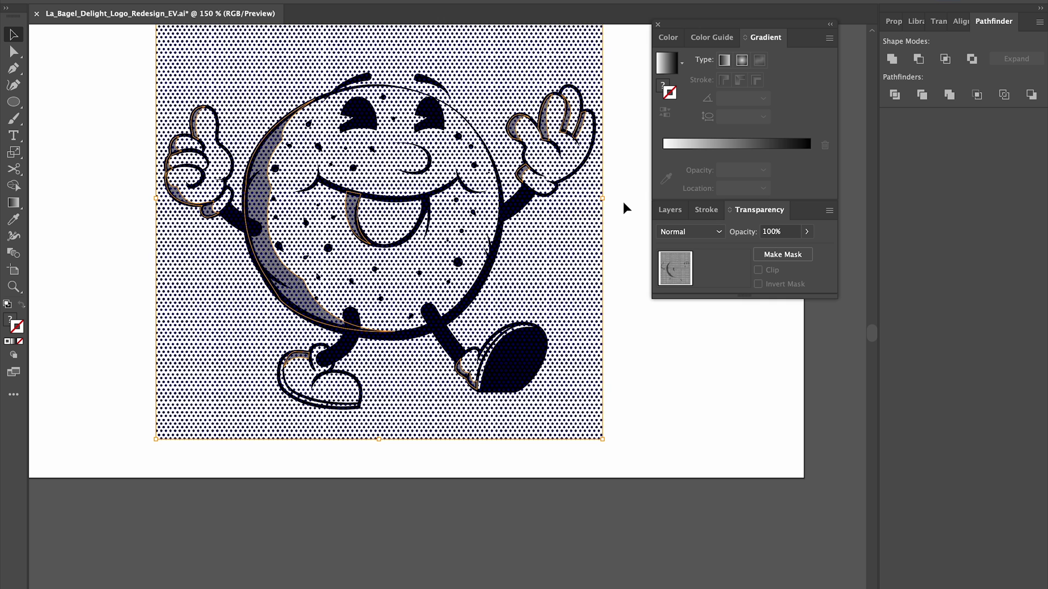
# - Move Layer 16 with the halftone pattern above Layer 15 in the layer order
pyautogui.click(604, 182)
pyautogui.click(669, 210)
pyautogui.click(735, 289)
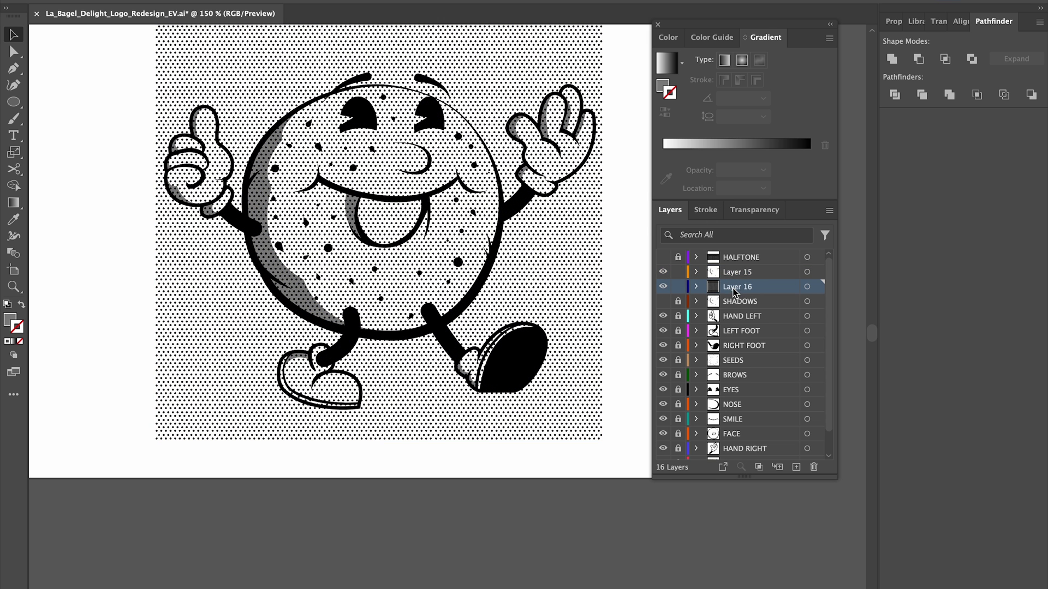
pyautogui.moveTo(747, 288); pyautogui.dragTo(740, 269)
# - Cut the halftone pattern from Layer 16 and paste it in place on Layer 15 with the shadows
pyautogui.click(577, 233)
pyautogui.press('super+x')
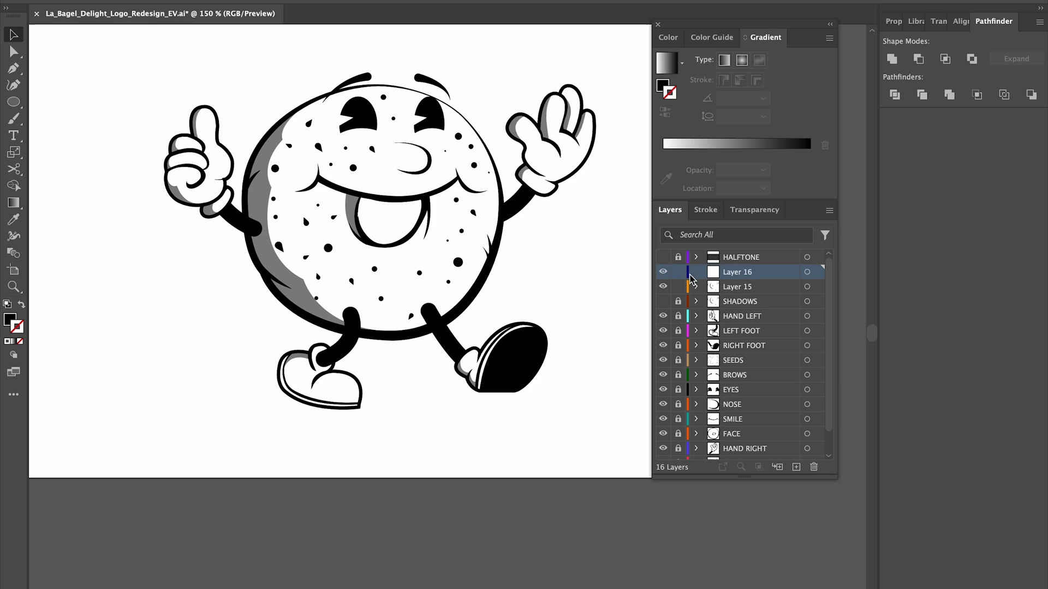
pyautogui.click(729, 287)
pyautogui.hotkey('ctrl', 'z')
# - Hide the mascot layers and make an opacity mask from the shadow shapes and halftone pattern on Layer 15
pyautogui.moveTo(663, 316); pyautogui.dragTo(663, 449)
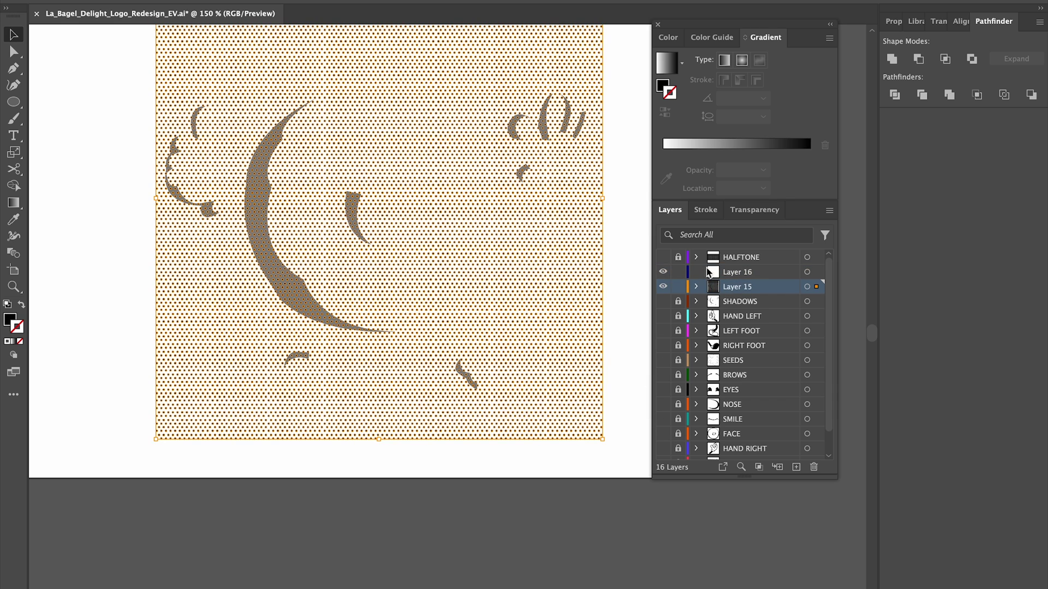
pyautogui.click(618, 176)
pyautogui.click(581, 131)
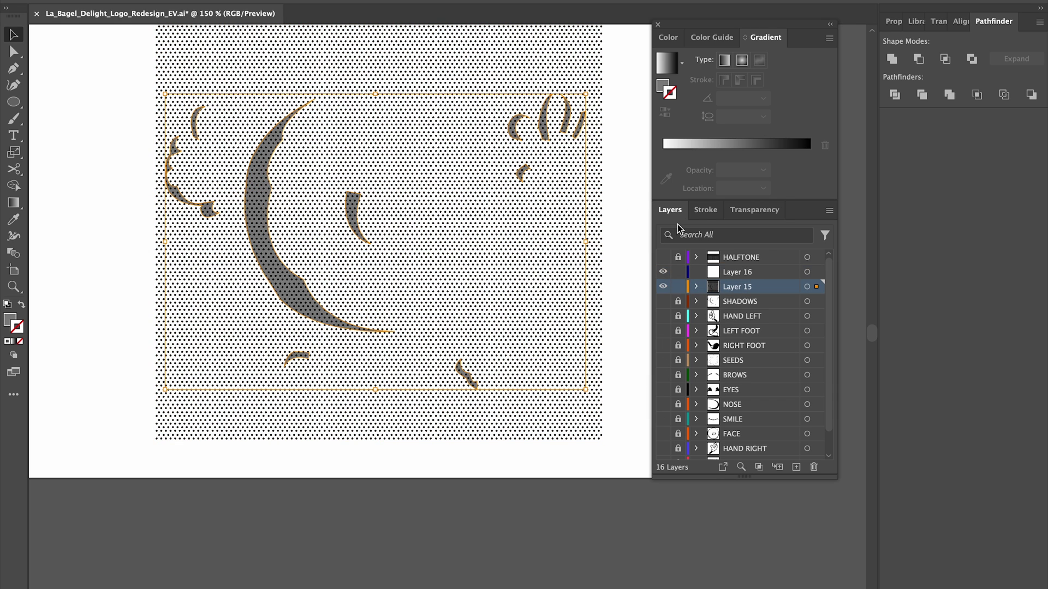
pyautogui.click(747, 210)
pyautogui.keyDown('shift'); pyautogui.click(600, 215); pyautogui.keyUp('shift')
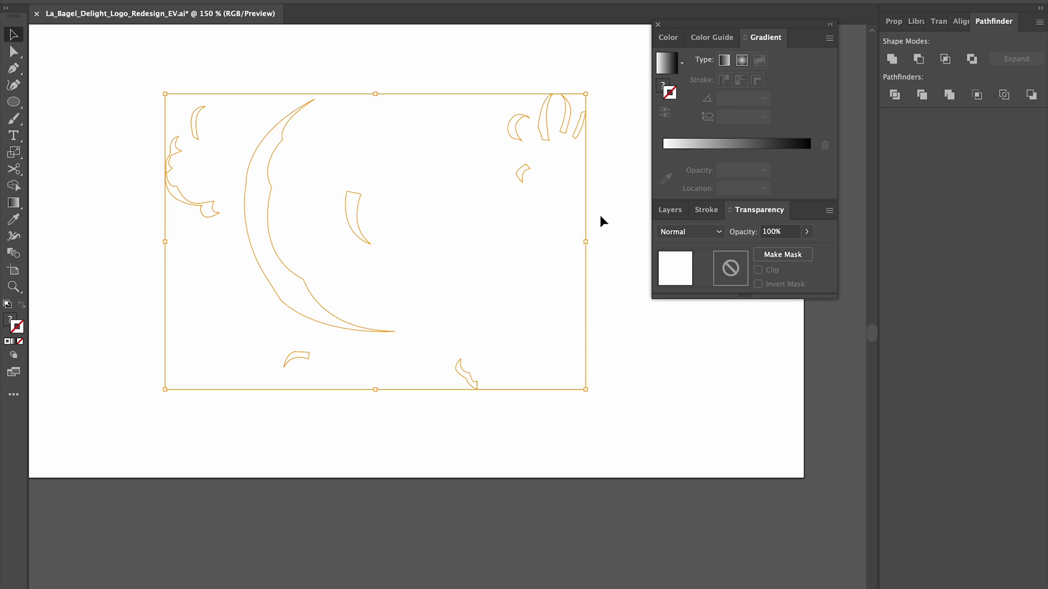
pyautogui.click(783, 254)
pyautogui.click(732, 368)
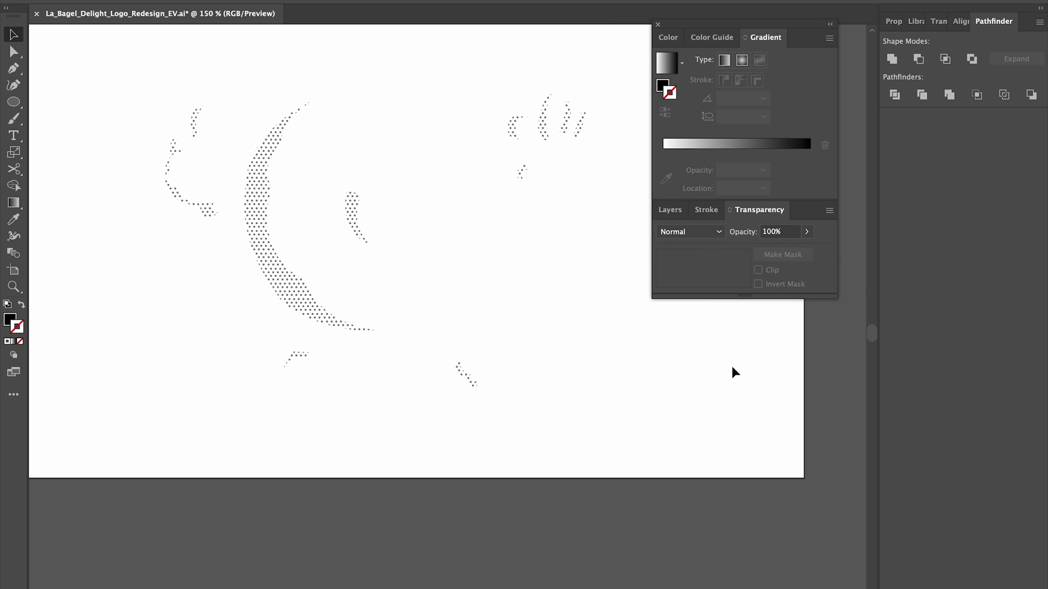
# - Show the mascot and SHADOWS layers again, compare the halftone with and without the shadows, and unlock SHADOWS
pyautogui.click(681, 212)
pyautogui.moveTo(664, 423); pyautogui.dragTo(664, 450)
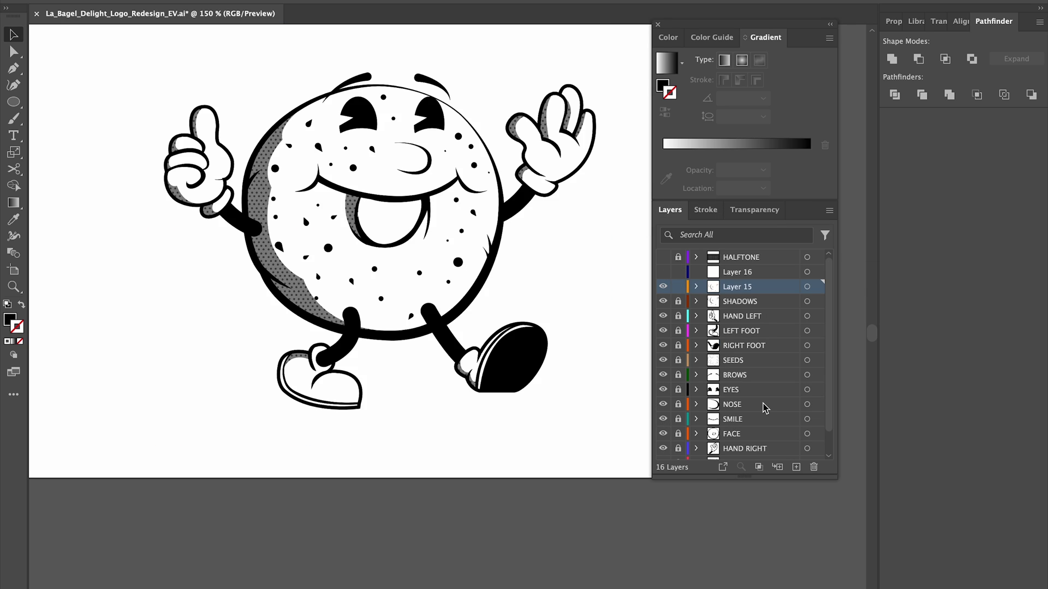
pyautogui.scroll(-2, 762, 404)
pyautogui.scroll(2, 741, 372)
pyautogui.click(664, 302)
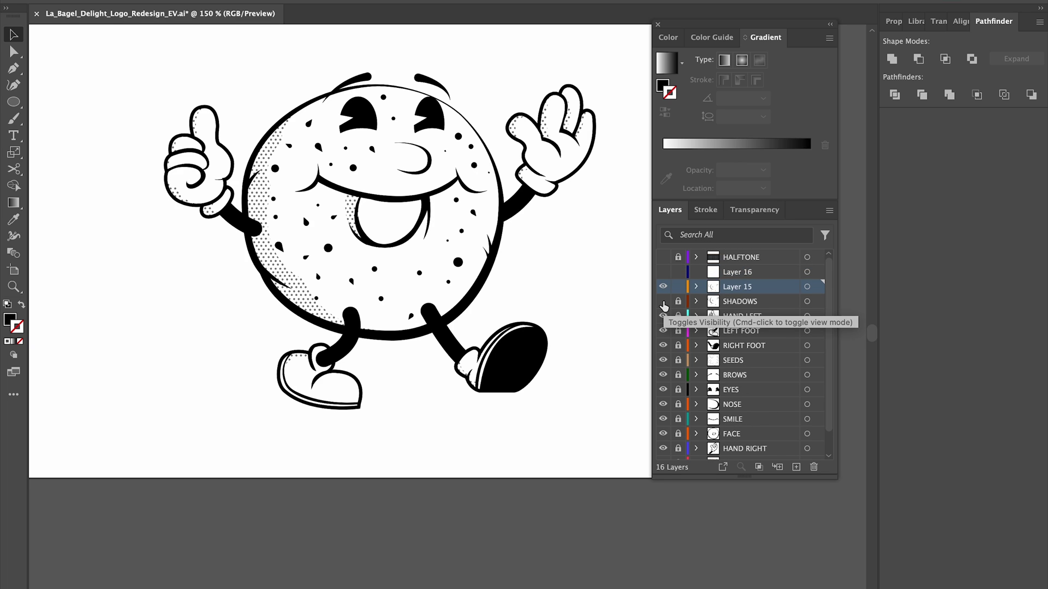
pyautogui.click(662, 301)
pyautogui.click(735, 307)
# - Rename Layer 15 to HALFTONE, and delete Layer 16 together with the old hidden HALFTONE layer
pyautogui.doubleClick(721, 288)
pyautogui.write('HALFTONE')
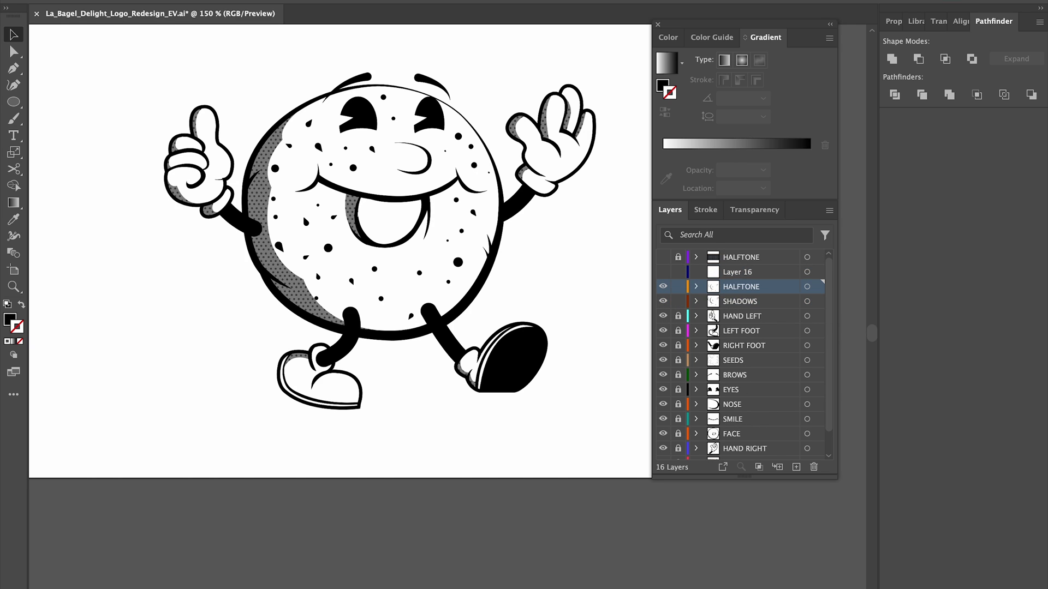
pyautogui.click(737, 271)
pyautogui.keyDown('shift'); pyautogui.click(740, 257); pyautogui.keyUp('shift')
pyautogui.click(813, 467)
pyautogui.click(646, 332)
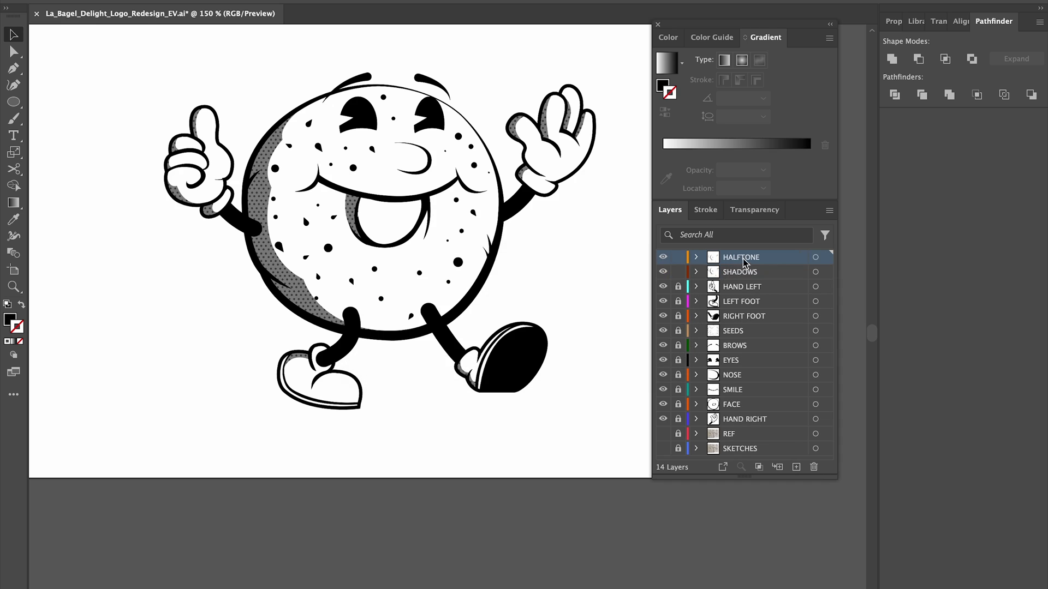
# - Set the opacity of the artwork on the SHADOWS layer to 50% and save the document
pyautogui.click(732, 273)
pyautogui.click(828, 271)
pyautogui.click(745, 212)
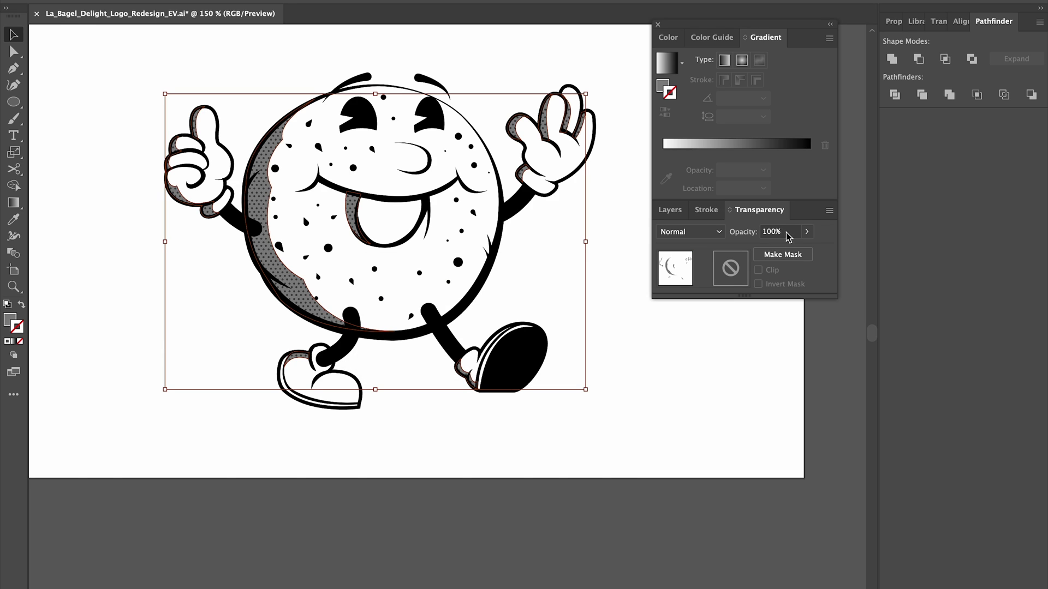
pyautogui.moveTo(787, 234); pyautogui.dragTo(645, 239)
pyautogui.write('50')
pyautogui.press('Return')
pyautogui.click(570, 274)
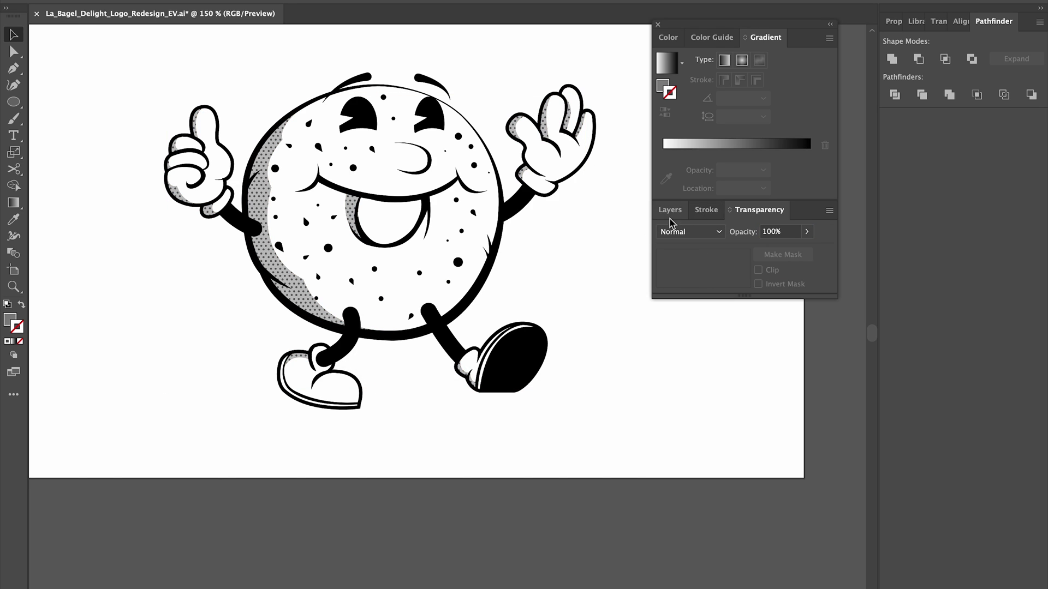
pyautogui.click(670, 213)
pyautogui.press('super+s')
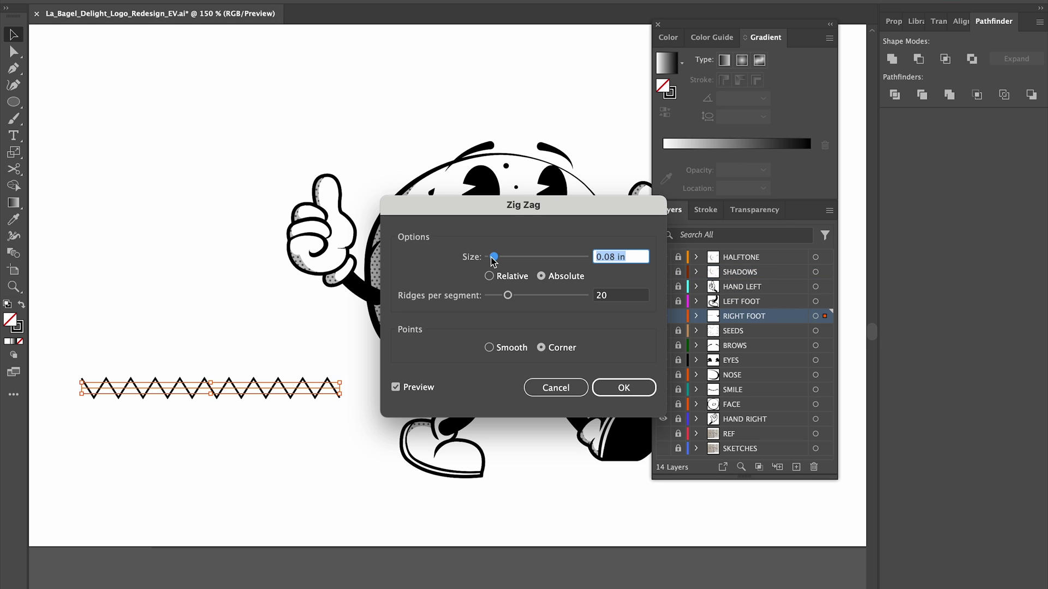
# - Adjust the absolute Zig Zag size on the horizontal lines, trying 0.5 in before returning to a much smaller size
pyautogui.moveTo(501, 256); pyautogui.dragTo(513, 256)
pyautogui.press('Tab')
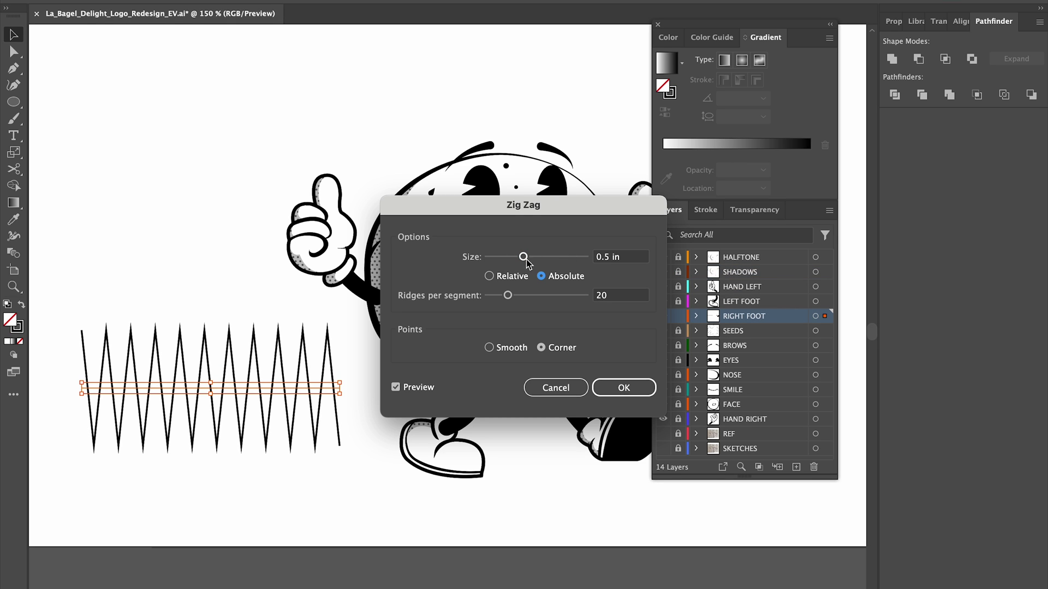
pyautogui.moveTo(489, 257); pyautogui.dragTo(492, 257)
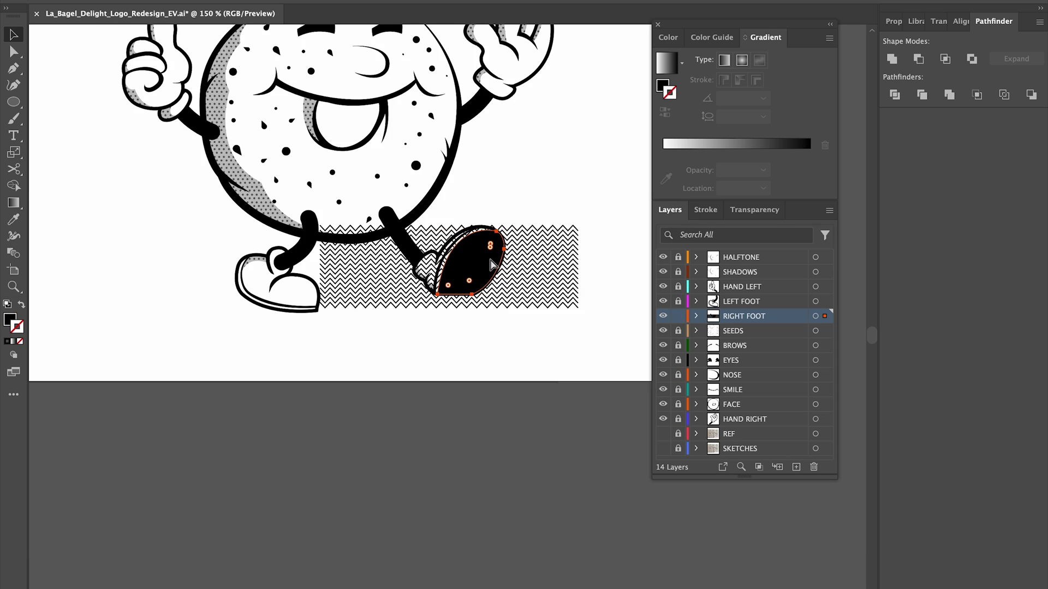
# - Clip the zigzag pattern to the black sole of the raised right shoe with a clipping mask
pyautogui.click(491, 264)
pyautogui.keyDown('shift'); pyautogui.click(521, 272); pyautogui.keyUp('shift')
pyautogui.press('super+7')
pyautogui.click(517, 348)
# - Paste all the mascot artwork in place onto the HALFTONE layer and rename that layer BAGEL
pyautogui.moveTo(517, 349); pyautogui.dragTo(571, 417)
pyautogui.press('super+f')
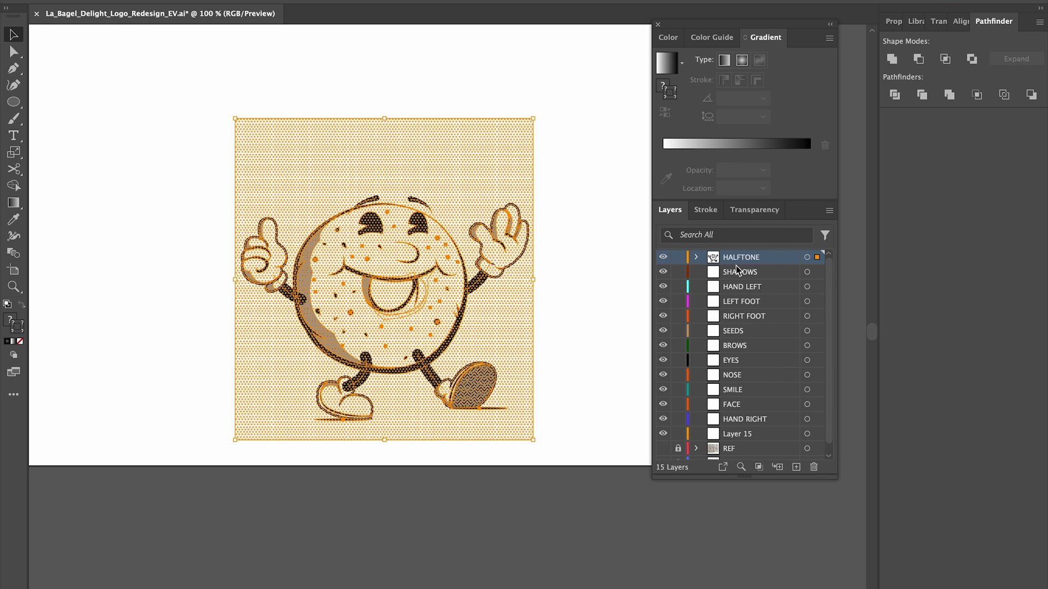
pyautogui.doubleClick(735, 256)
pyautogui.write('LA BAGEL')
pyautogui.press('super+a')
pyautogui.write('BAGEL')
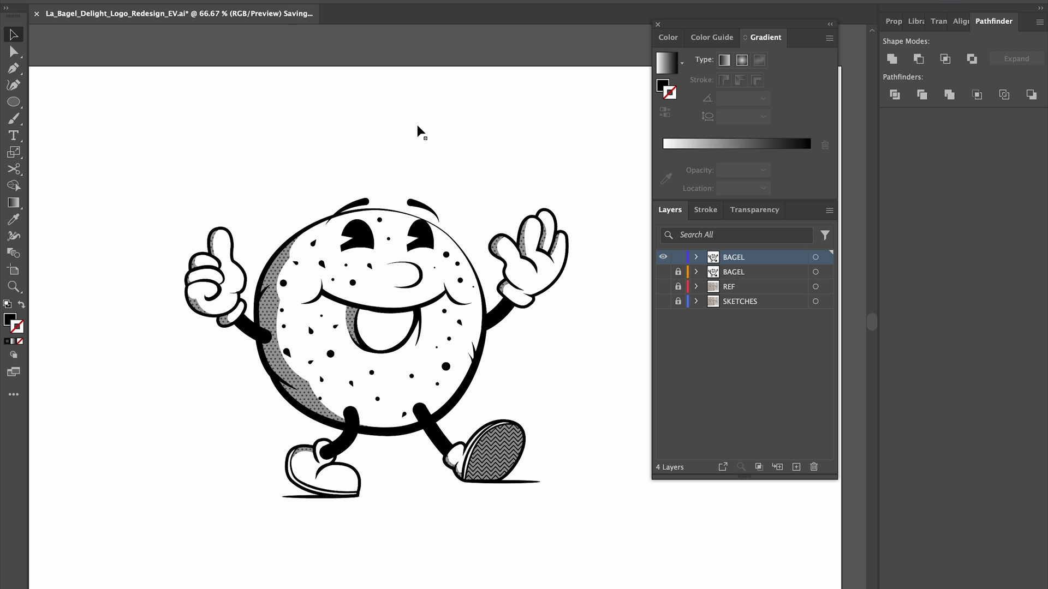
# - Set the duplicate "La Bagel Delight" text in the Handley Stamp font and change its wording to "Made Fresh Daily"
pyautogui.hotkey('ctrl', '-')
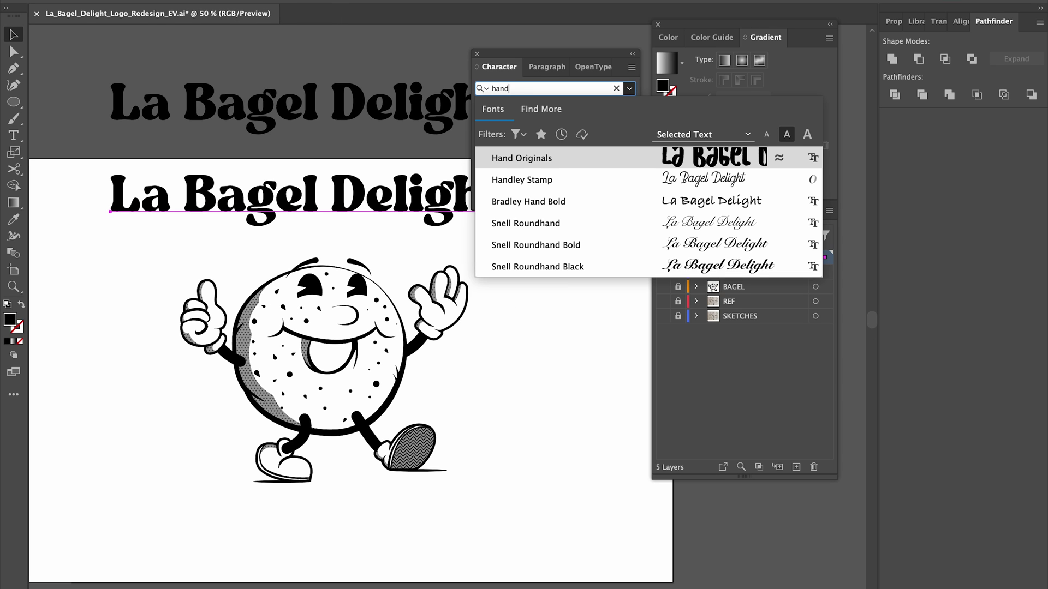
pyautogui.press('Down')
pyautogui.press('Return')
pyautogui.click(417, 235)
pyautogui.press('t')
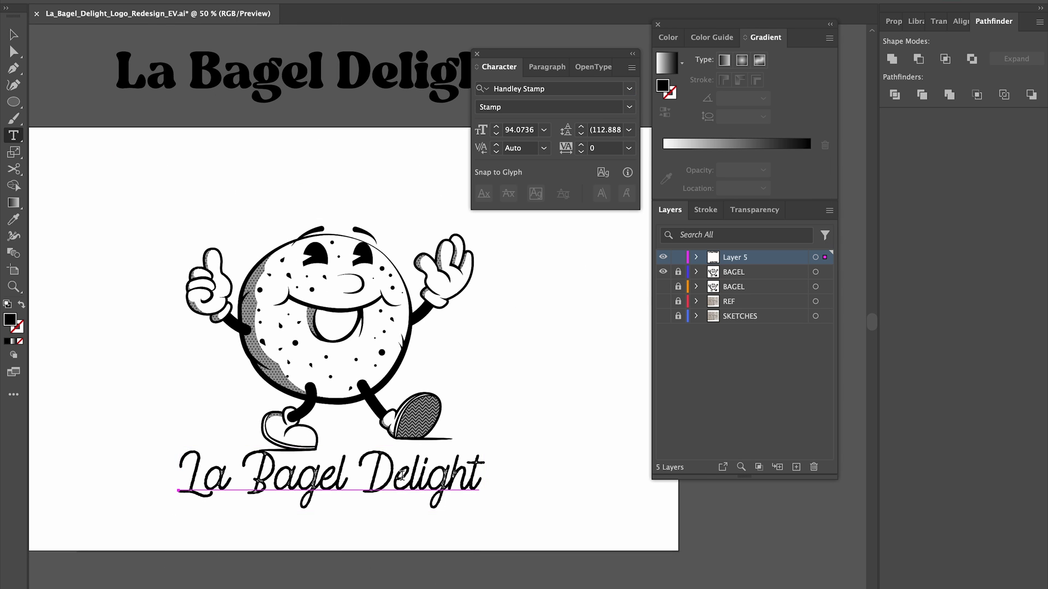
pyautogui.tripleClick(402, 476)
pyautogui.write('Ma')
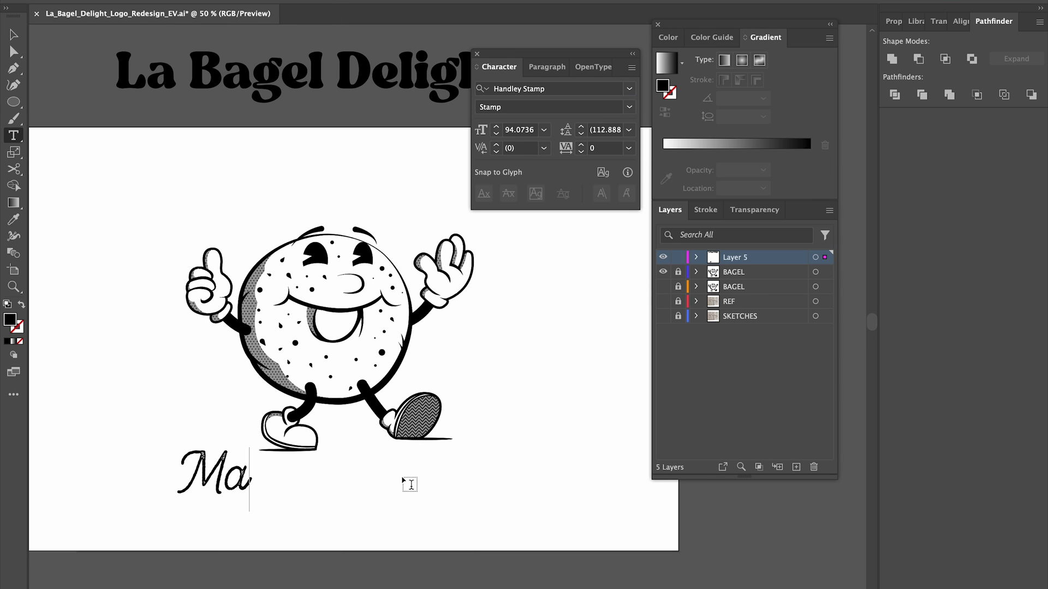
pyautogui.write('de Fresh Daily')
pyautogui.press('Escape')
# - Try a different font from a search for "rust" on the "Made Fresh Daily" text and reposition it
pyautogui.press('t')
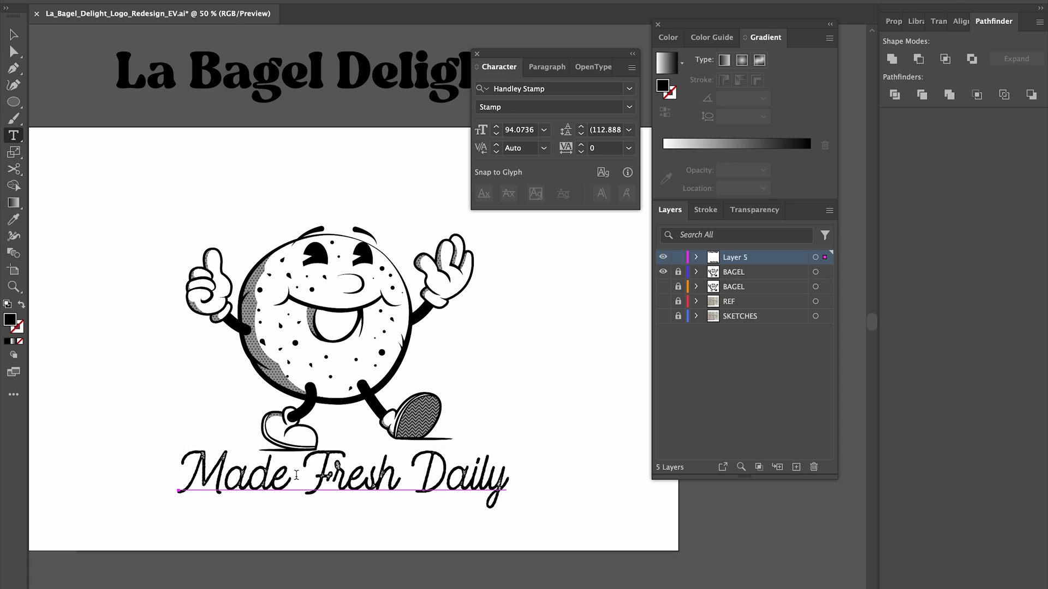
pyautogui.moveTo(296, 475); pyautogui.dragTo(577, 524)
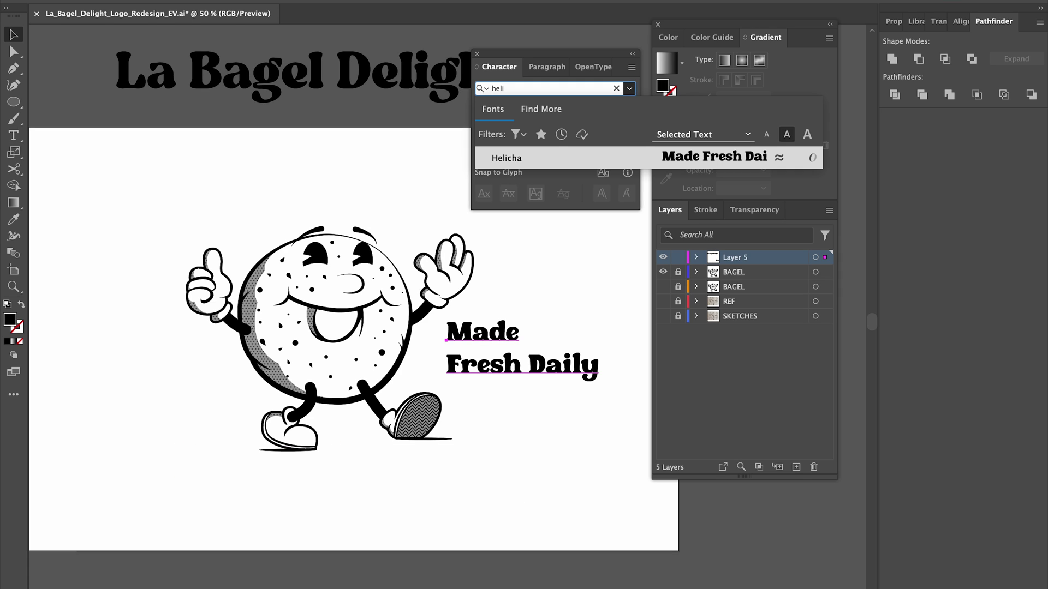
pyautogui.write('rust')
pyautogui.click(518, 180)
pyautogui.moveTo(568, 312); pyautogui.dragTo(249, 139)
pyautogui.press('t')
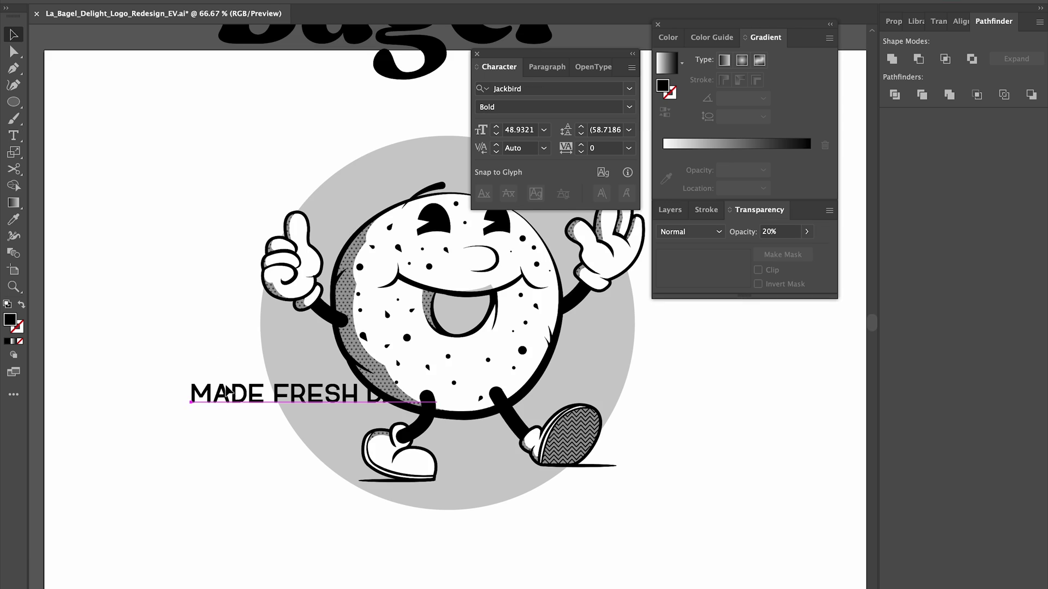
# - Draw a black rectangle behind the "MADE FRESH DAILY" text in white and fit it to about 4.97 by 0.56 in
pyautogui.moveTo(225, 385)
pyautogui.mouseDown()
pyautogui.moveTo(154, 141)
pyautogui.moveTo(370, 165)
pyautogui.mouseUp()
pyautogui.press('v')
pyautogui.click(322, 143)
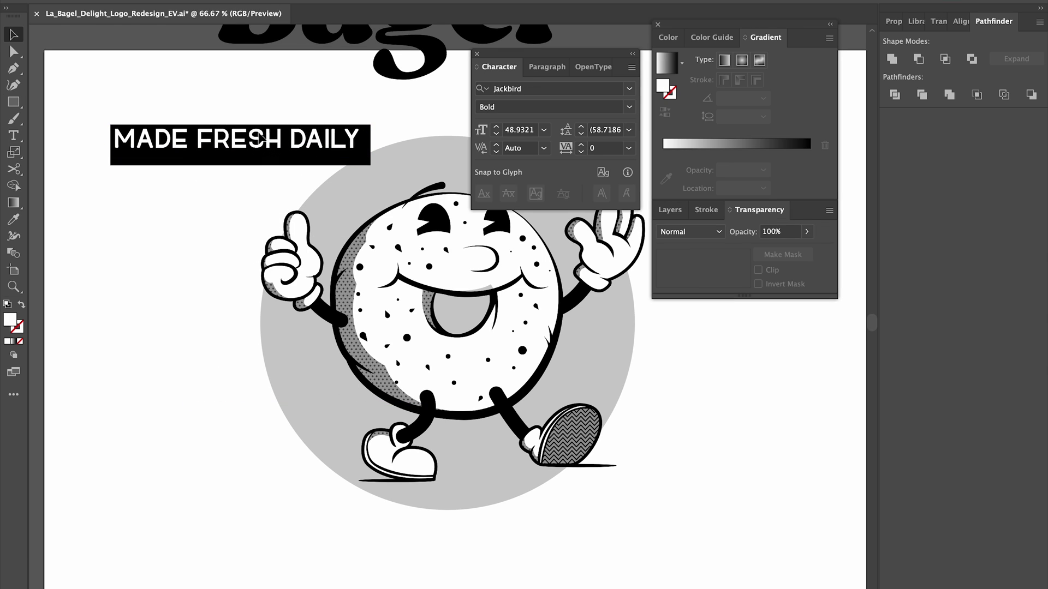
pyautogui.moveTo(229, 110); pyautogui.dragTo(241, 153)
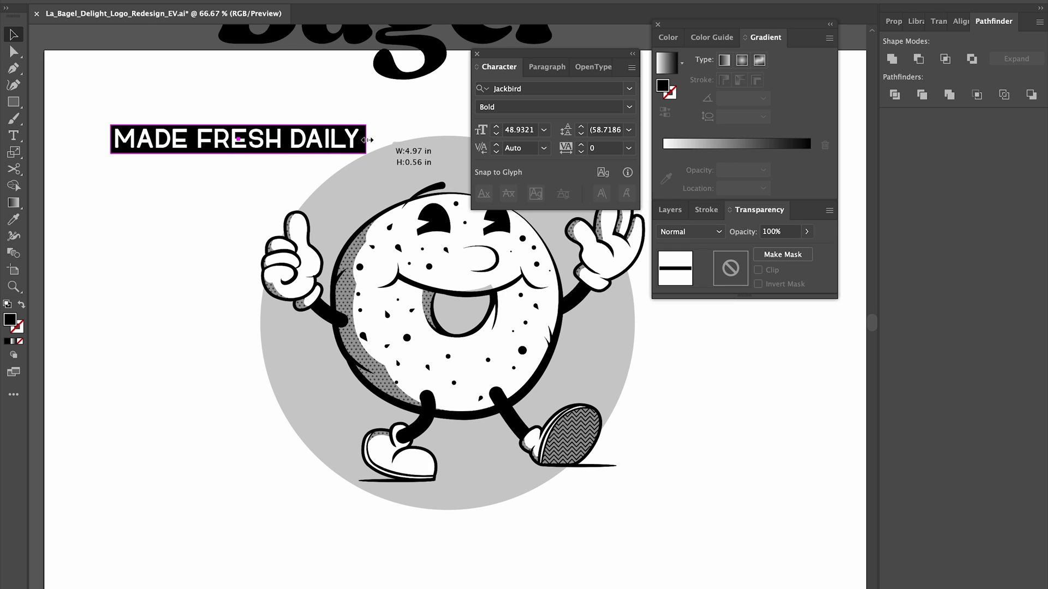
pyautogui.moveTo(366, 140); pyautogui.dragTo(365, 140)
pyautogui.click(286, 101)
# - Scale down the "MADE FRESH DAILY" label and reposition it near the mascot
pyautogui.hotkey('ctrl', '-')
pyautogui.moveTo(286, 103); pyautogui.dragTo(190, 106)
pyautogui.moveTo(147, 164); pyautogui.dragTo(172, 207)
pyautogui.moveTo(229, 190); pyautogui.dragTo(262, 225)
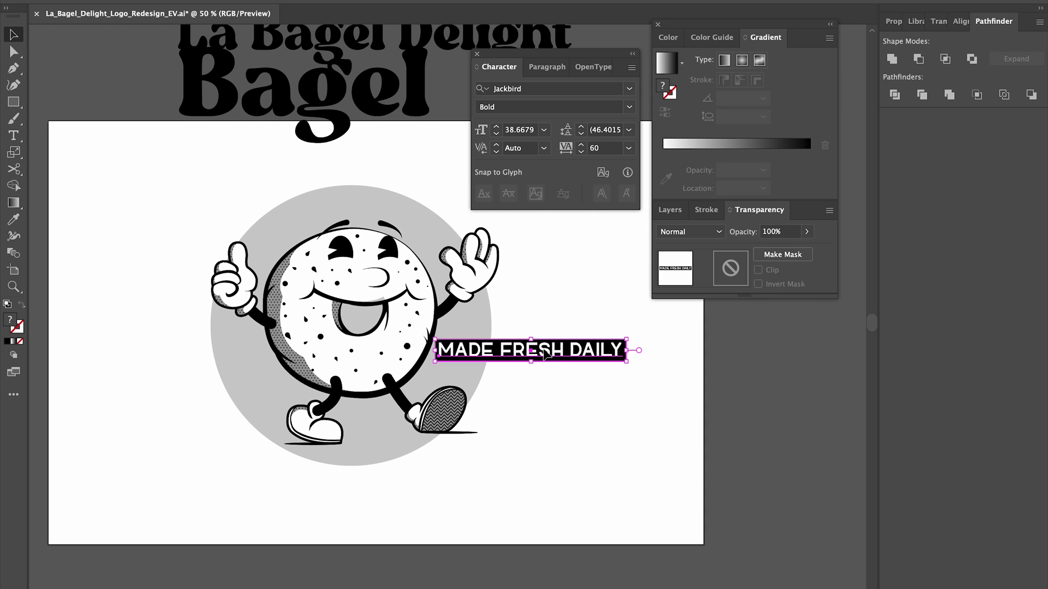
# - Stack the label text as "MADE FRESH" above a larger "DAILY" on a taller black box
pyautogui.click(558, 354)
pyautogui.doubleClick(555, 350)
pyautogui.press('Escape')
pyautogui.click(485, 352)
pyautogui.click(438, 351)
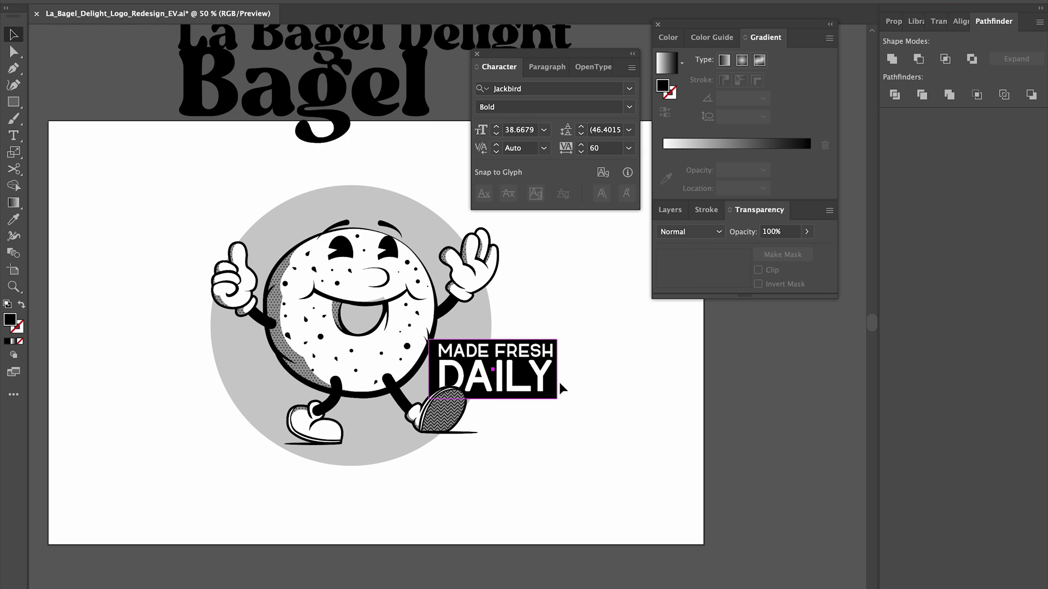
pyautogui.click(556, 379)
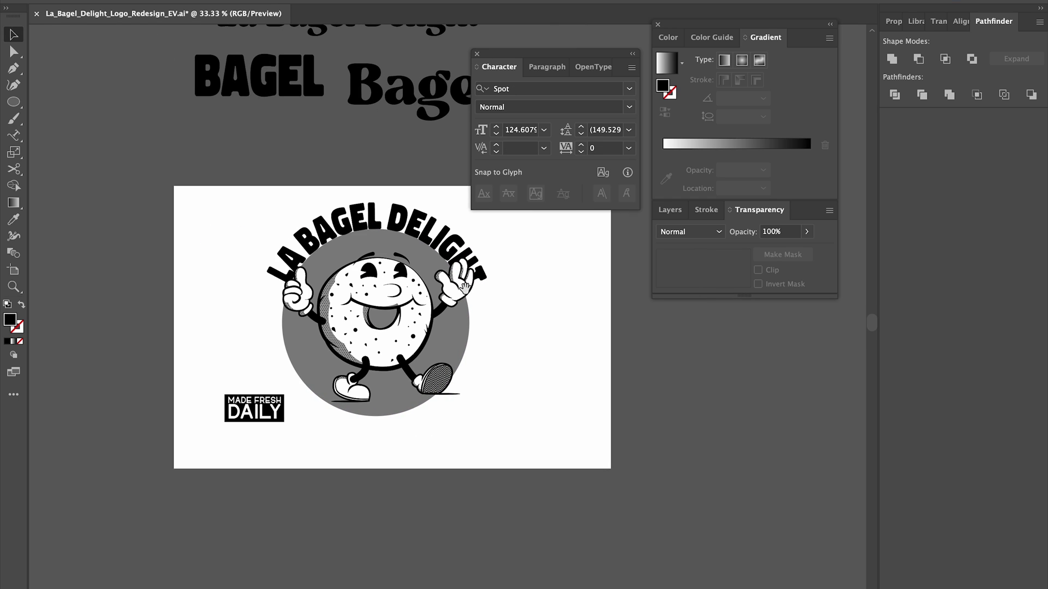
# - Select the grey background circle behind the mascot
pyautogui.hotkey('ctrl', '=')
pyautogui.moveTo(180, 420); pyautogui.dragTo(213, 325)
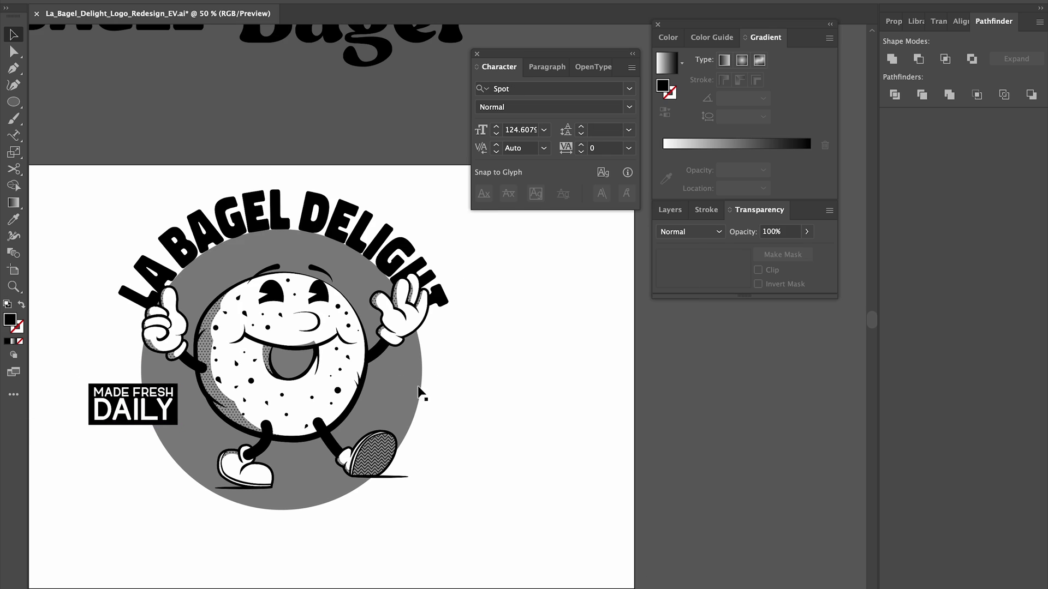
pyautogui.click(418, 387)
pyautogui.click(457, 388)
pyautogui.click(408, 388)
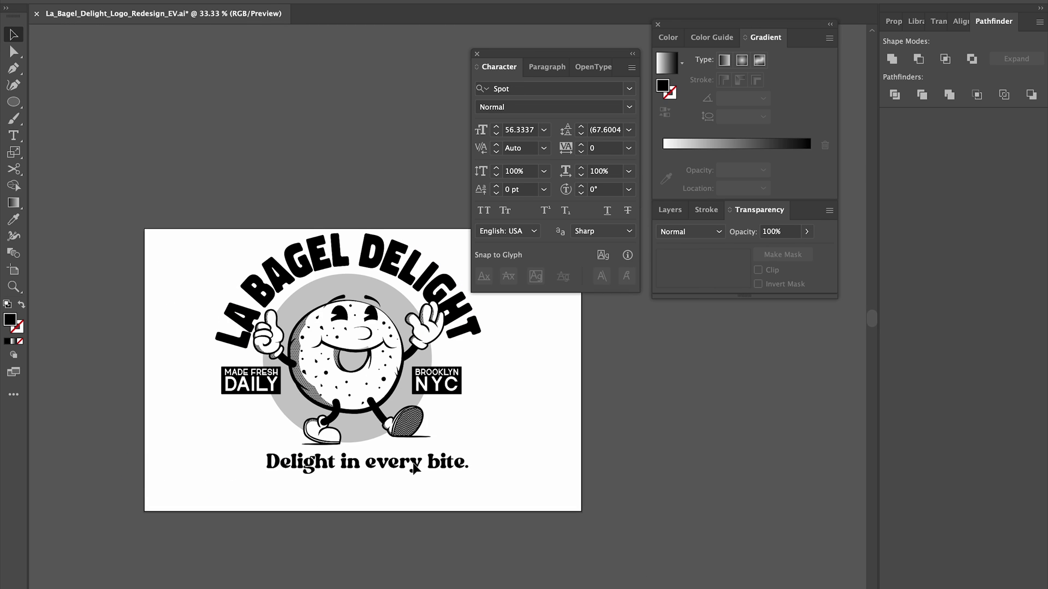
# - Select the tagline "Delight in every bite." below the mascot
pyautogui.click(415, 463)
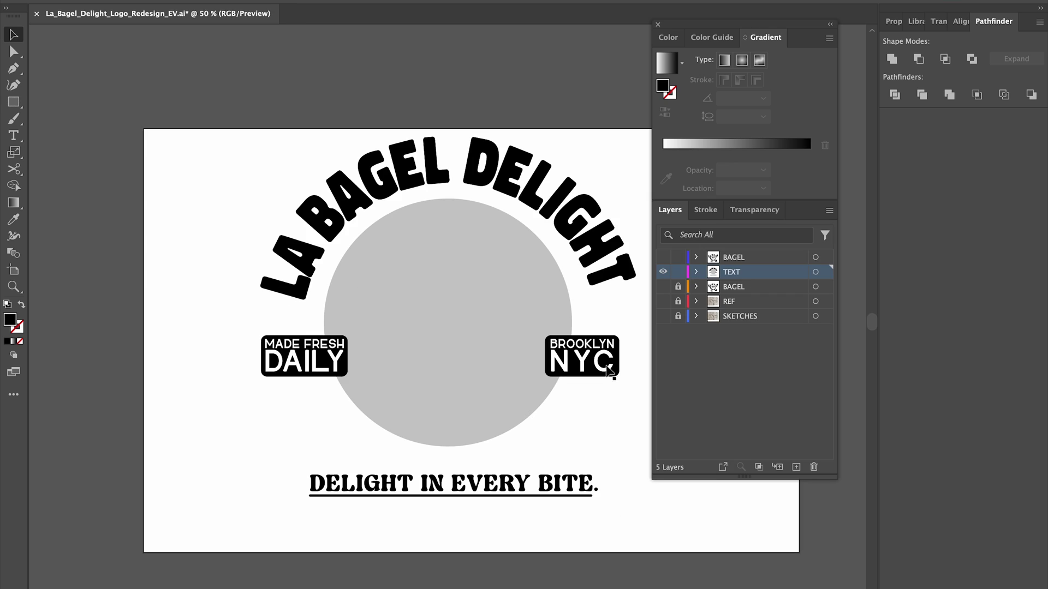
# - Select both badges, the tagline with its underline and the grey circle, and align them to their horizontal centers
pyautogui.click(607, 366)
pyautogui.click(314, 364)
pyautogui.keyDown('shift'); pyautogui.click(618, 361); pyautogui.keyUp('shift')
pyautogui.keyDown('shift'); pyautogui.click(619, 361); pyautogui.keyUp('shift')
pyautogui.keyDown('shift'); pyautogui.click(619, 361); pyautogui.keyUp('shift')
pyautogui.click(621, 364)
pyautogui.click(599, 364)
pyautogui.keyDown('shift'); pyautogui.click(315, 361); pyautogui.keyUp('shift')
pyautogui.keyDown('shift'); pyautogui.click(468, 482); pyautogui.keyUp('shift')
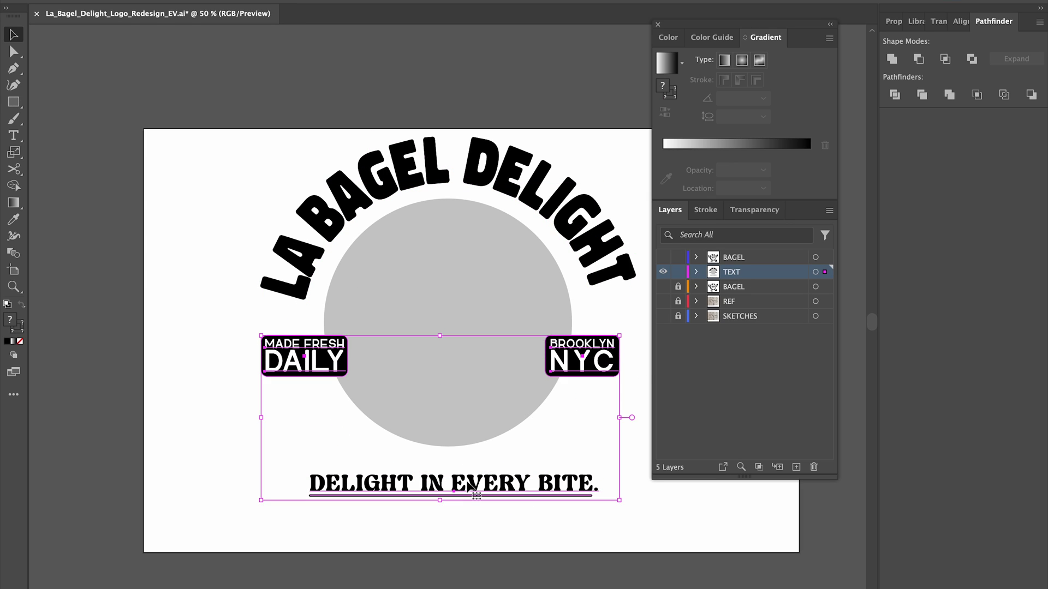
pyautogui.keyDown('shift'); pyautogui.click(494, 217); pyautogui.keyUp('shift')
pyautogui.click(960, 21)
pyautogui.click(914, 58)
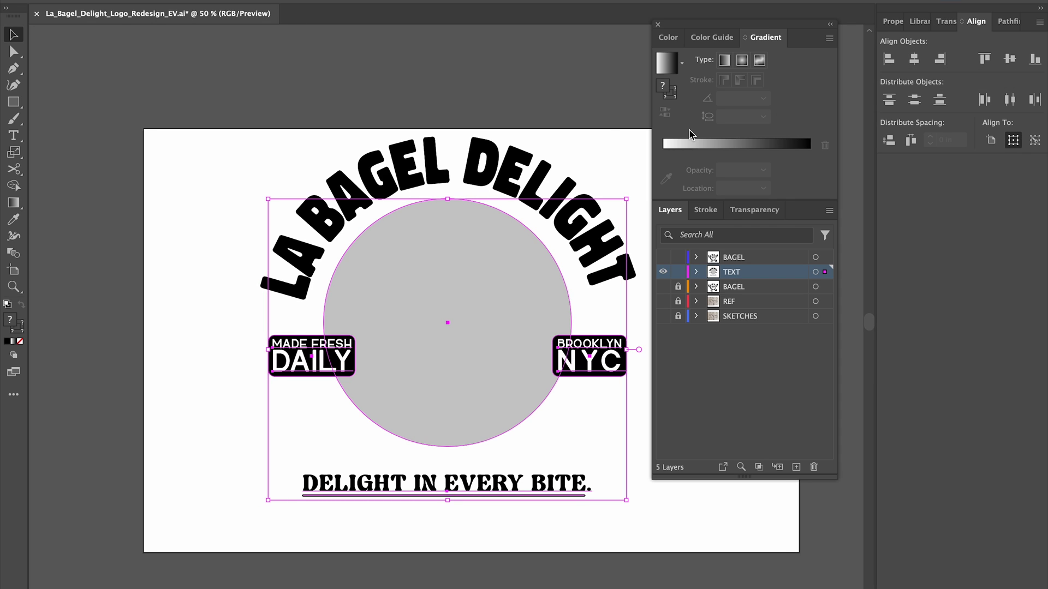
pyautogui.click(568, 122)
# - Cut the grey circle from the TEXT layer and paste it in place on a new layer named CIRCLE
pyautogui.hscroll(2, 546, 125)
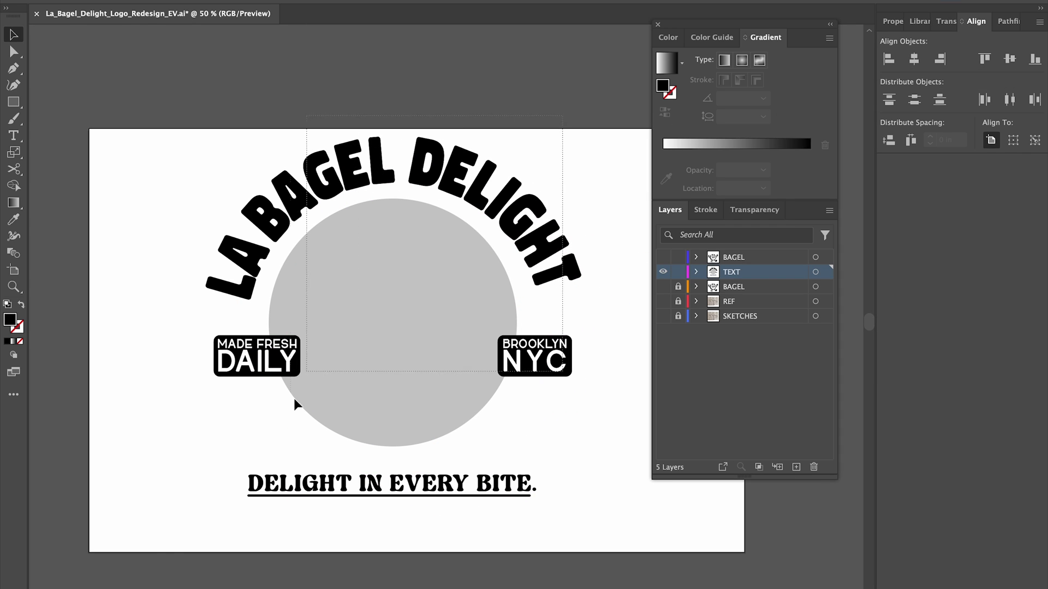
pyautogui.moveTo(303, 377); pyautogui.dragTo(178, 547)
pyautogui.click(522, 270)
pyautogui.click(482, 284)
pyautogui.press('Delete')
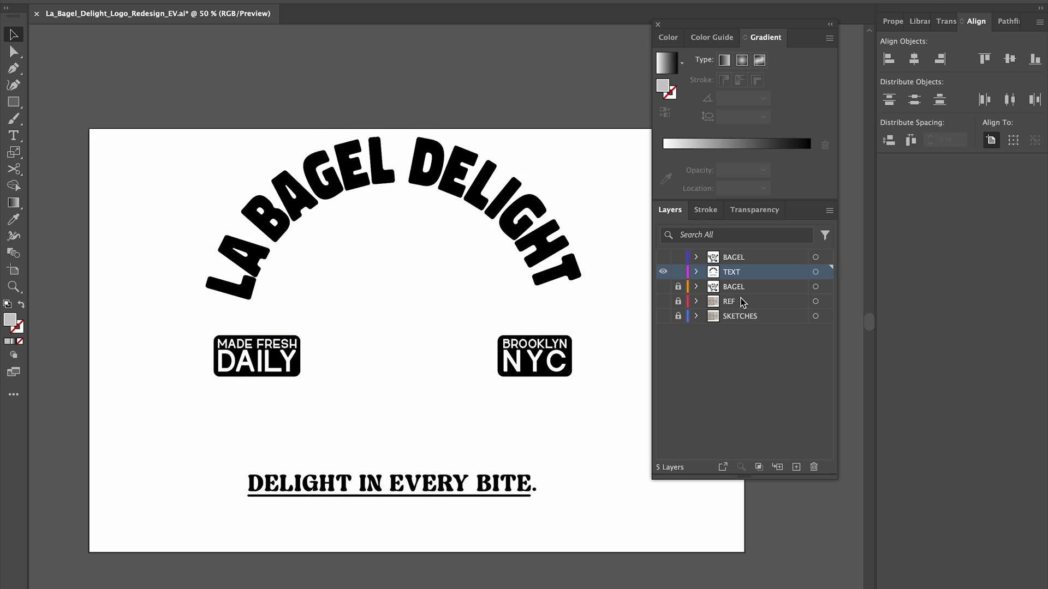
pyautogui.click(796, 467)
pyautogui.hotkey('ctrl', 'f')
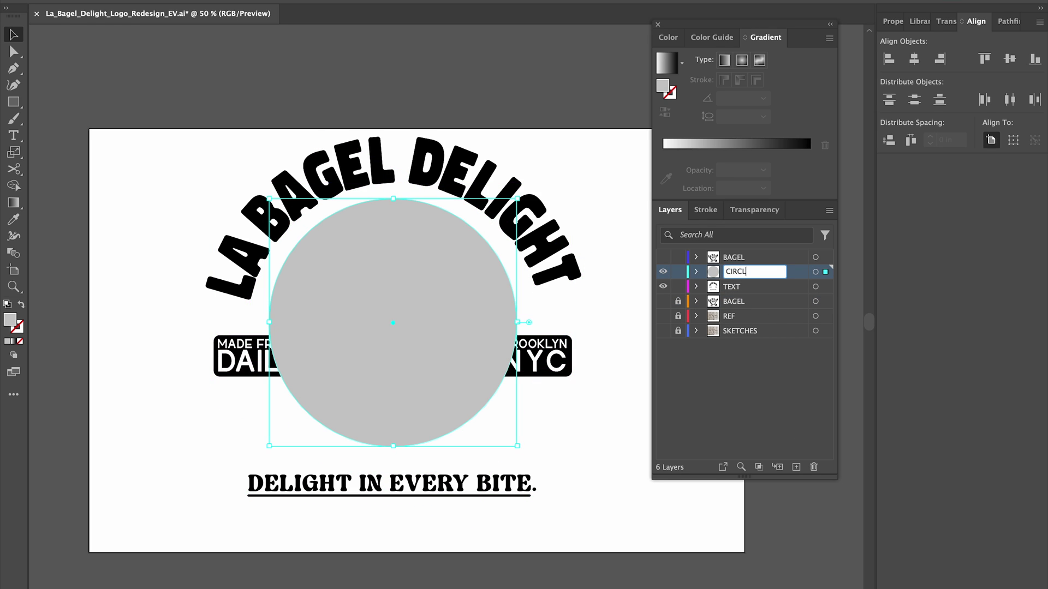
# - Show the mascot's BAGEL layer and move the TEXT layer above CIRCLE in the layer order
pyautogui.click(663, 257)
pyautogui.moveTo(736, 288); pyautogui.dragTo(752, 268)
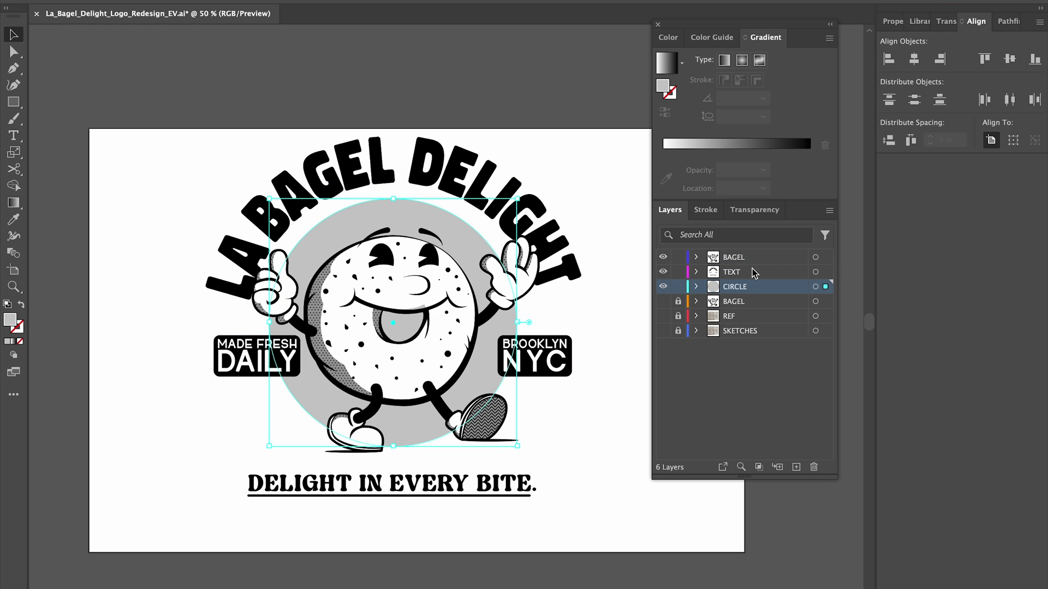
# - Move the complete logo towards the artboard's left side and narrow the artboard to a nearly square format around it
pyautogui.click(608, 375)
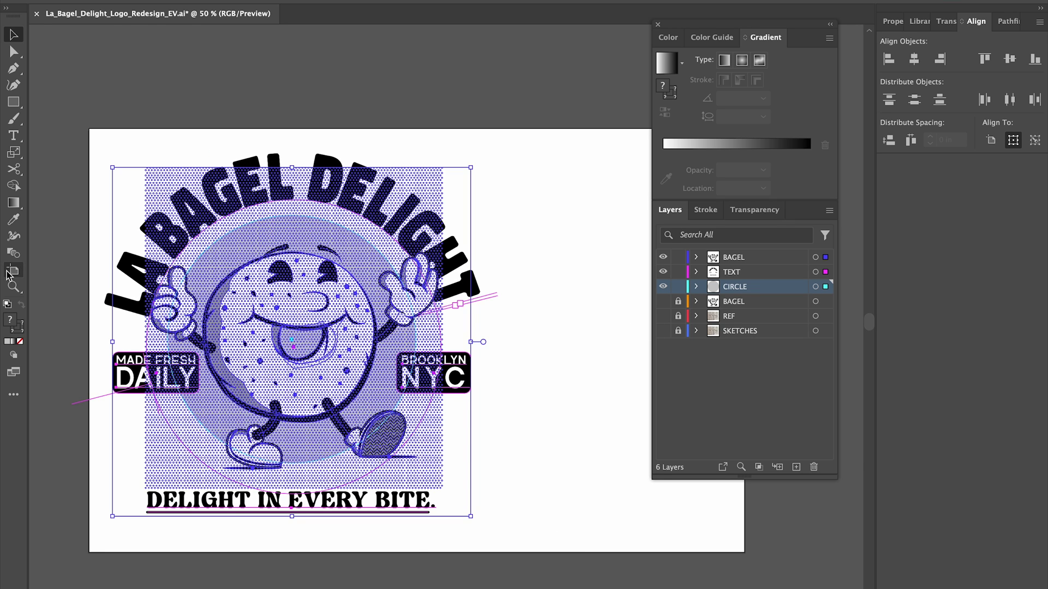
pyautogui.click(14, 270)
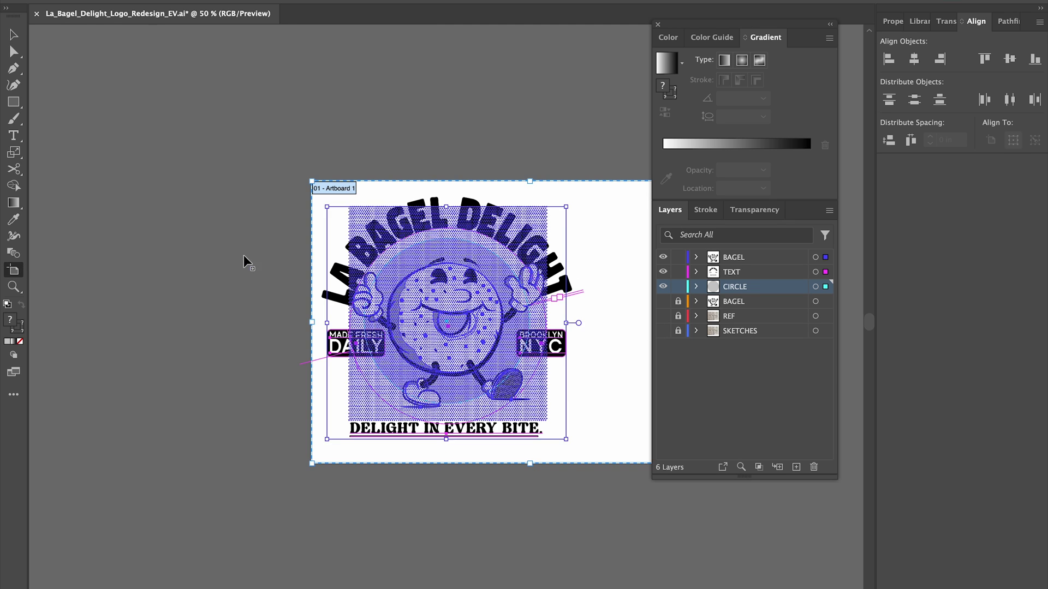
pyautogui.hotkey('ctrl', '-')
pyautogui.press('v')
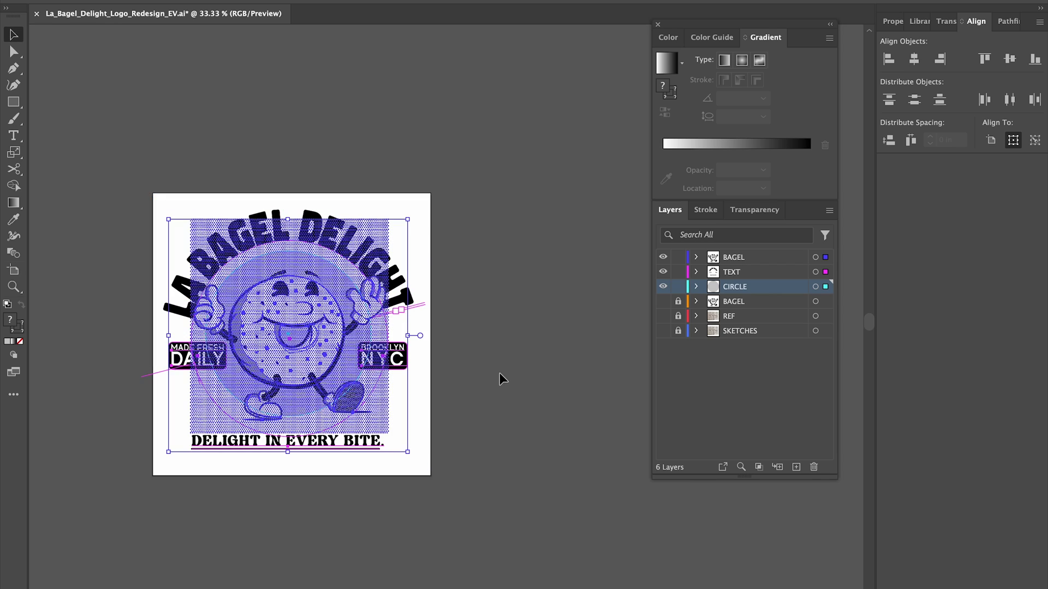
pyautogui.click(498, 371)
pyautogui.rightClick(417, 298)
pyautogui.click(469, 232)
pyautogui.moveTo(460, 250); pyautogui.dragTo(481, 227)
pyautogui.moveTo(320, 257); pyautogui.dragTo(415, 272)
pyautogui.click(375, 282)
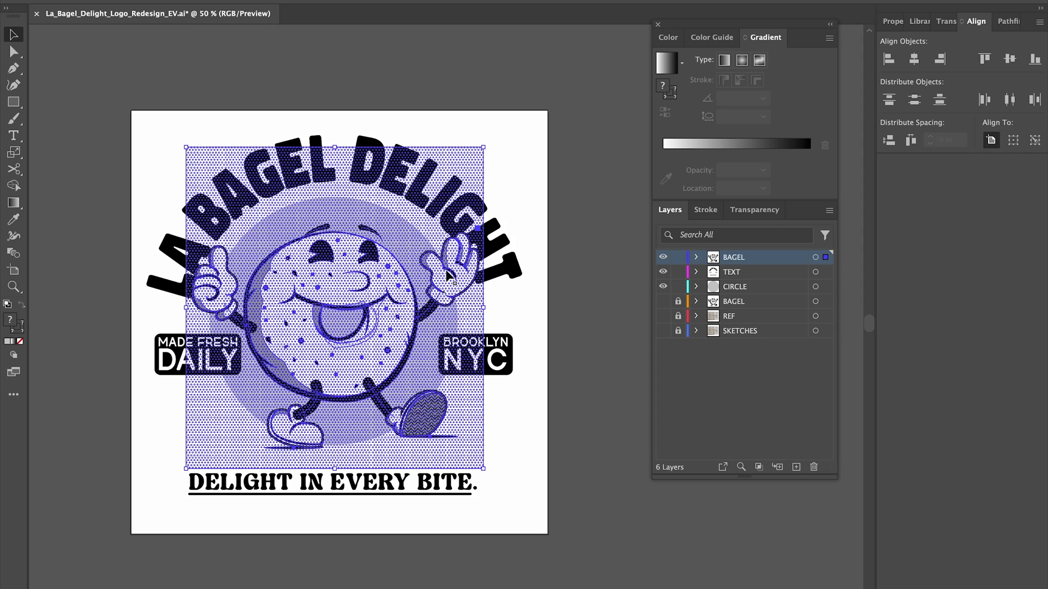
pyautogui.click(512, 375)
pyautogui.scroll(-2, 431, 218)
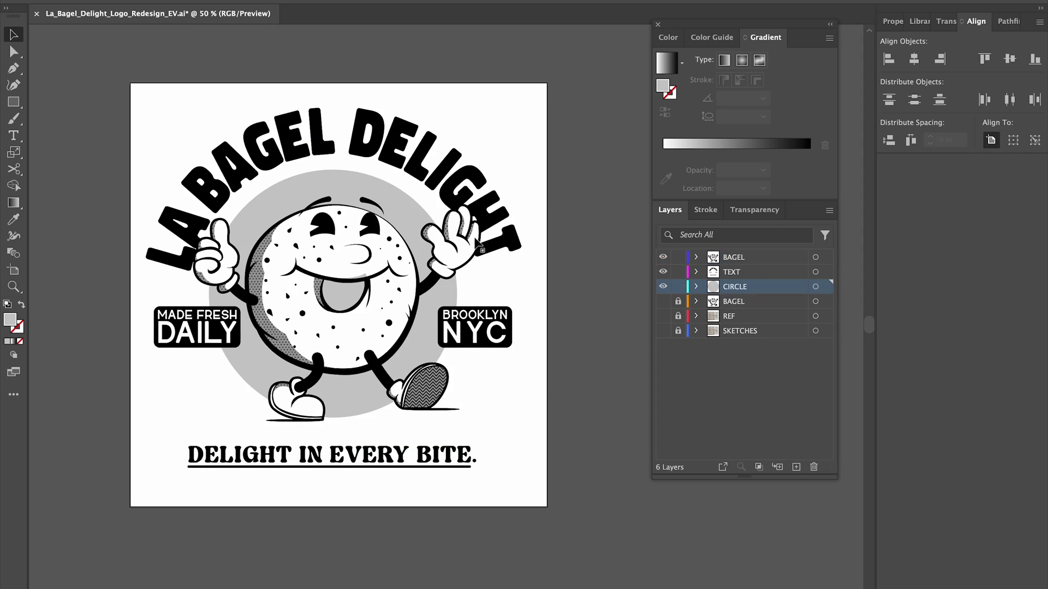
# - Try shrinking the grey background circle slightly and undo the change
pyautogui.click(393, 190)
pyautogui.hotkey('ctrl', '2')
pyautogui.click(393, 192)
pyautogui.moveTo(459, 169); pyautogui.dragTo(455, 172)
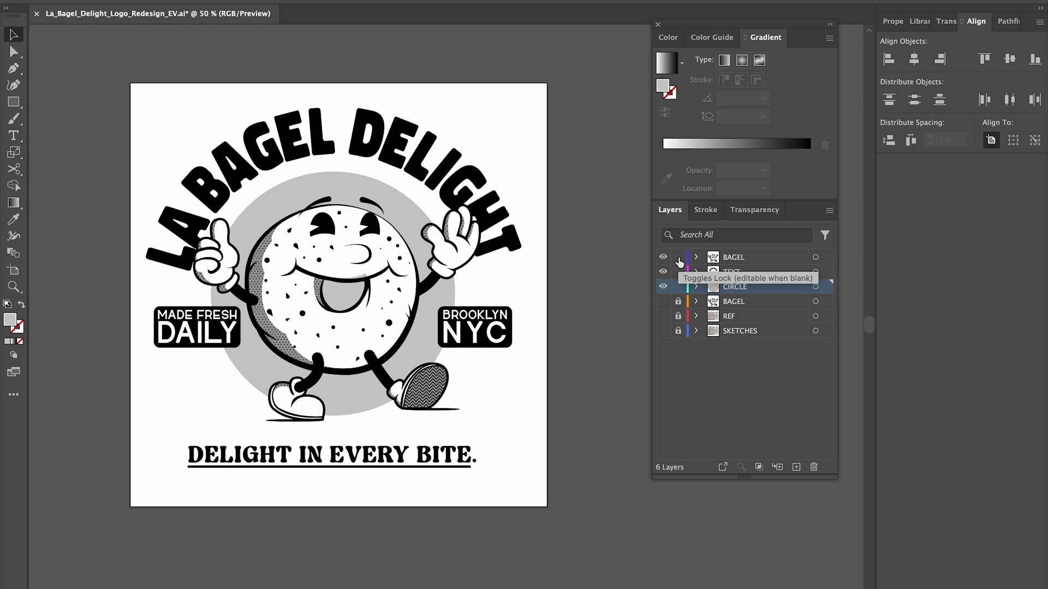
pyautogui.hotkey('ctrl', 'z')
# - Try the background circle as a thin grey outline by swapping its fill and stroke, and undo it
pyautogui.click(557, 163)
pyautogui.click(410, 203)
pyautogui.hotkey('shift', 'x')
pyautogui.click(527, 137)
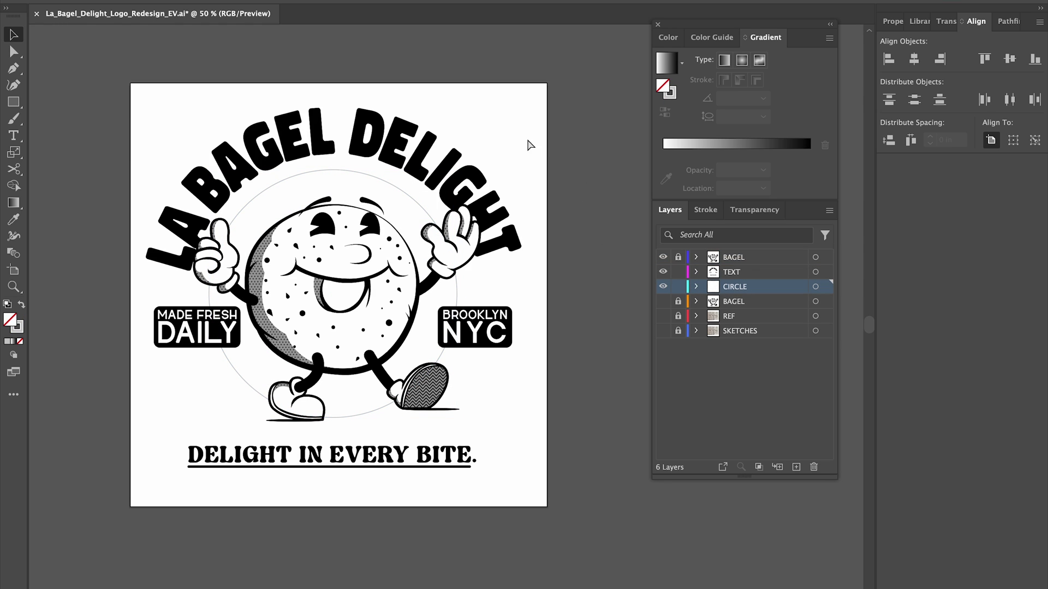
pyautogui.hotkey('ctrl', 'z')
pyautogui.click(575, 141)
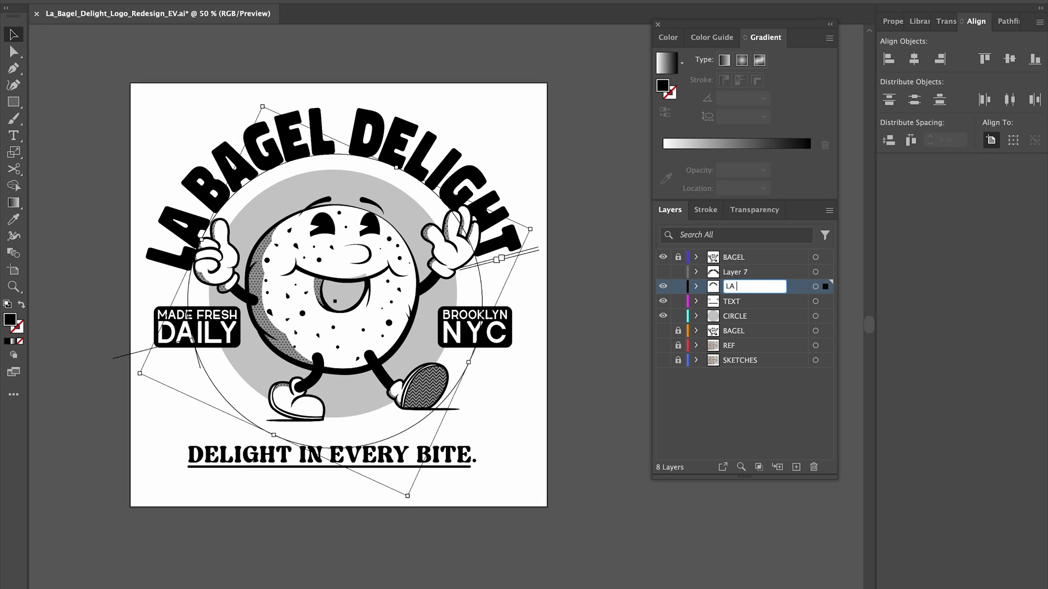
# - Hide the LA BAGEL DELIGHT text layer and show Layer 7 with the copy of the title
pyautogui.click(662, 286)
pyautogui.click(663, 271)
pyautogui.click(741, 272)
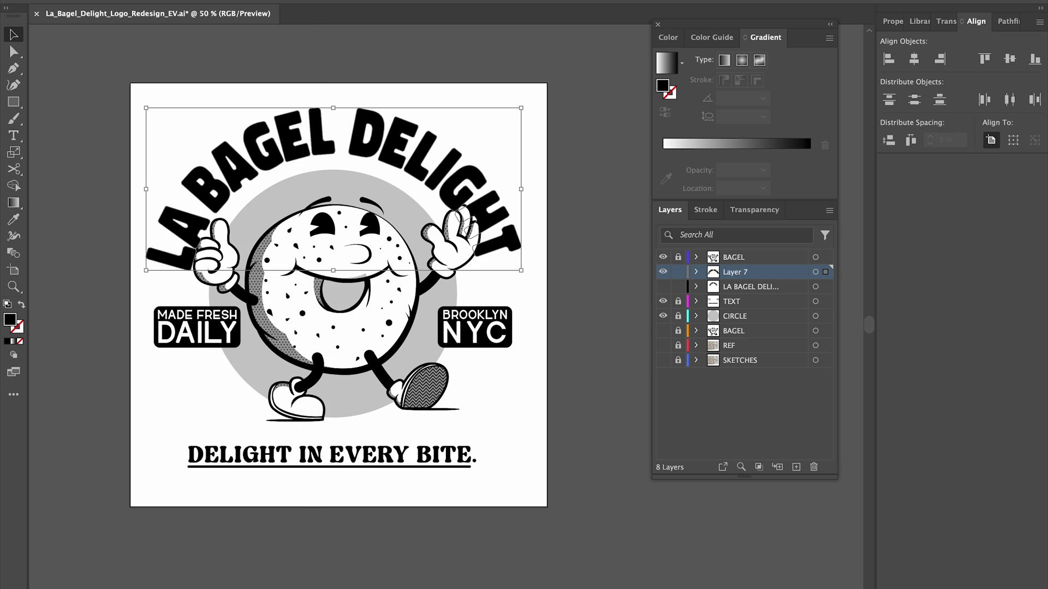
# - Create an inward offset path of the arched title's outlined letters on Layer 7
pyautogui.click(164, 1)
pyautogui.moveTo(199, 339)
pyautogui.click(366, 391)
pyautogui.press('Return')
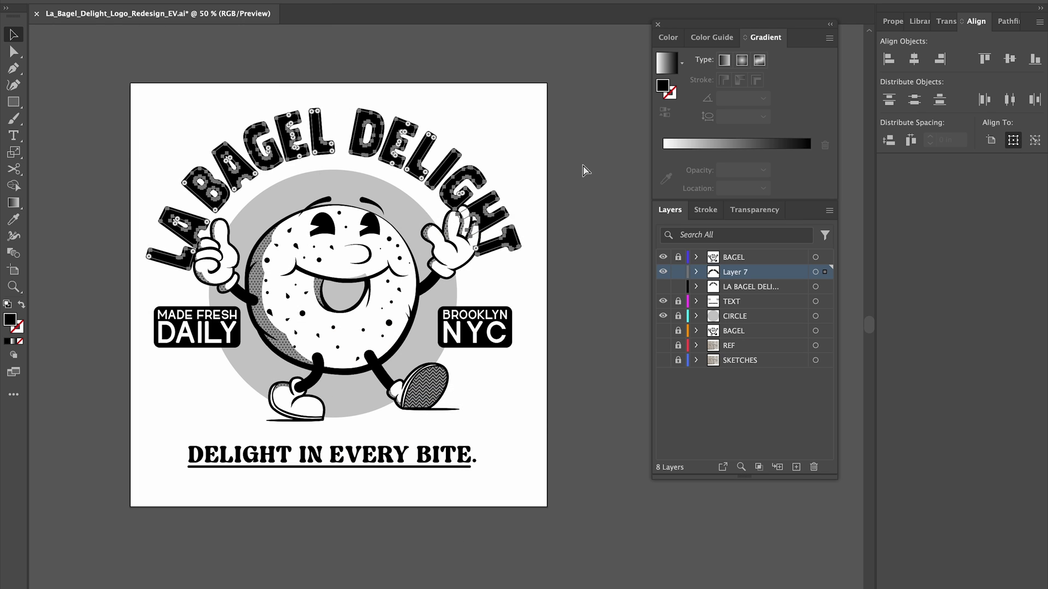
pyautogui.click(548, 99)
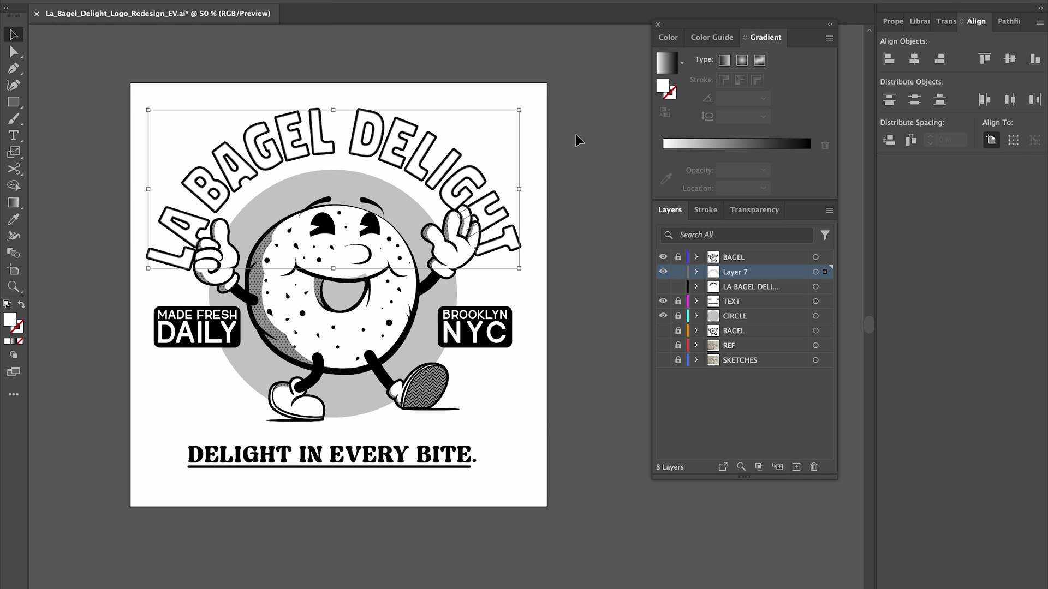
# - Fill a copy of the inset title letters with the mascot's black and nudge it down four steps
pyautogui.press('i')
pyautogui.click(316, 375)
pyautogui.press('v')
pyautogui.press('Down')
pyautogui.press('Down')
pyautogui.press('Down')
pyautogui.press('Down')
# - Nudge the black inset title letters four steps to the right to leave a white highlight edge
pyautogui.click(525, 357)
pyautogui.moveTo(478, 357); pyautogui.dragTo(520, 392)
pyautogui.click(452, 163)
pyautogui.press('Right')
pyautogui.press('Right')
pyautogui.press('Right')
pyautogui.press('Right')
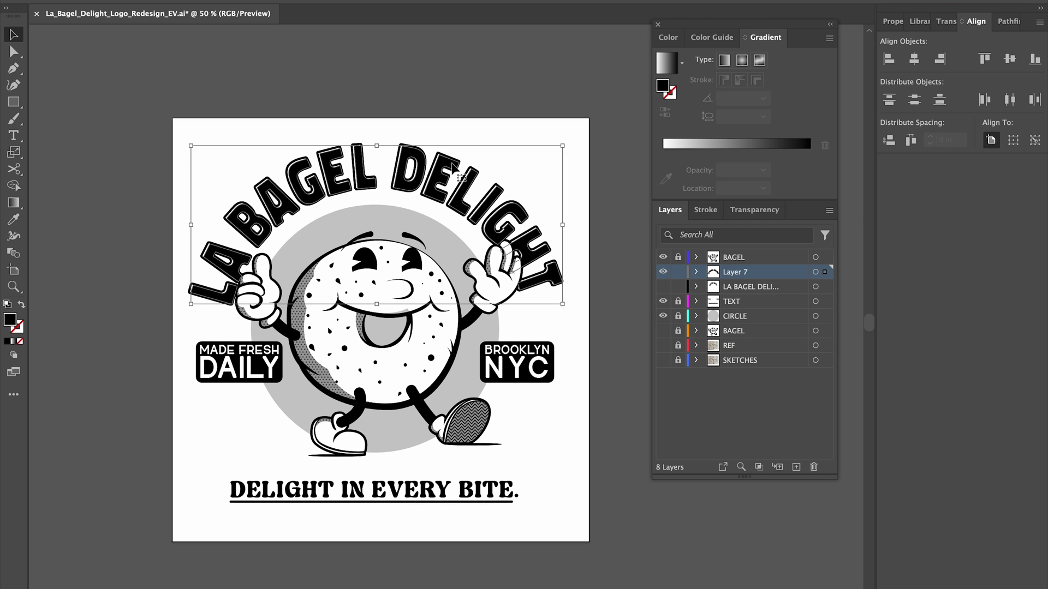
# - Select all the layered pieces of the arched title on Layer 7 and group them
pyautogui.click(441, 115)
pyautogui.moveTo(441, 115); pyautogui.dragTo(504, 99)
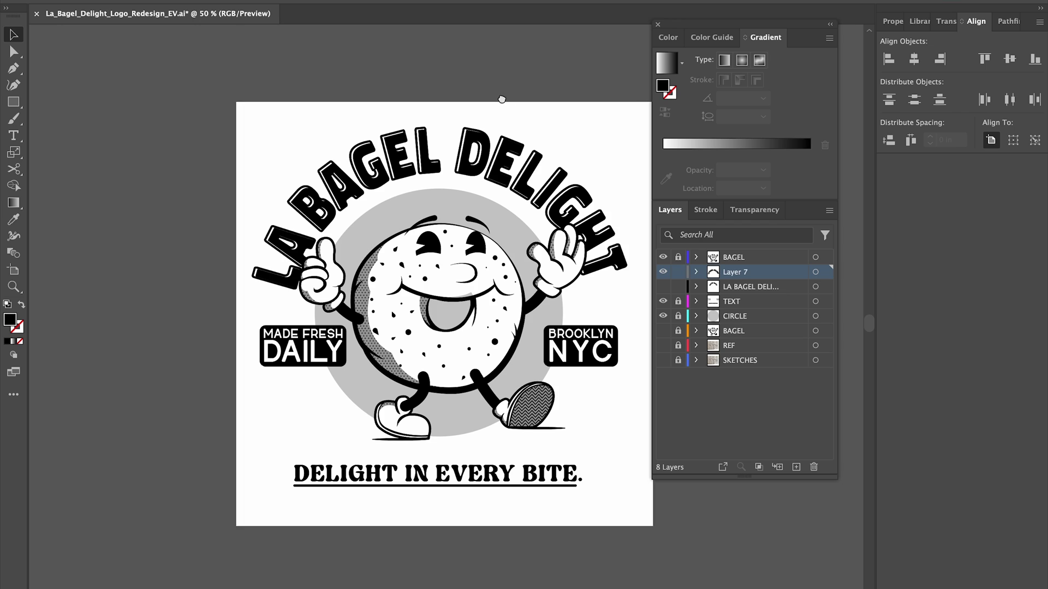
pyautogui.hscroll(2, 504, 99)
pyautogui.moveTo(549, 116); pyautogui.dragTo(484, 144)
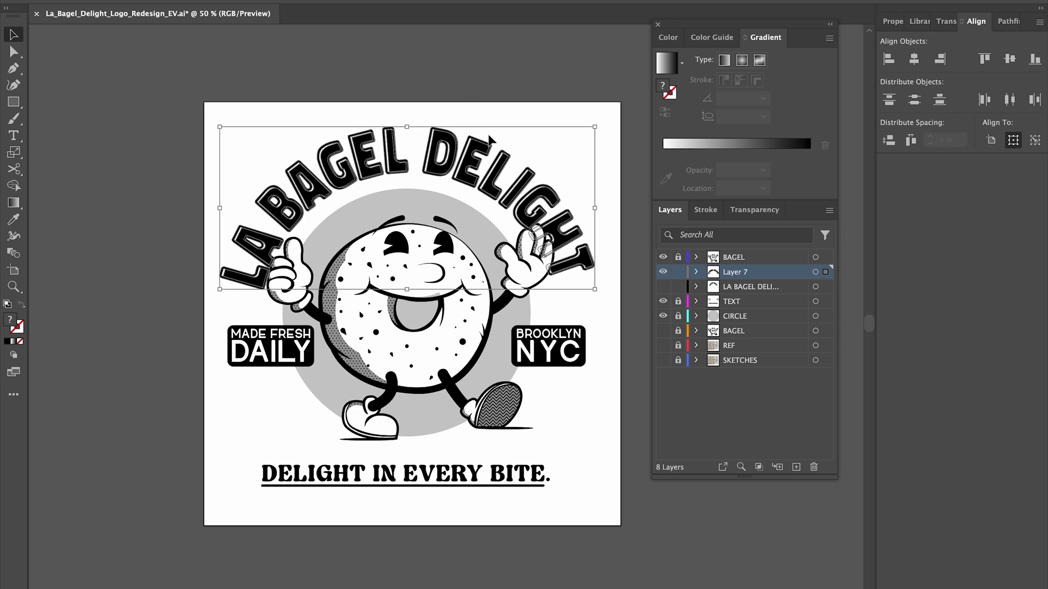
pyautogui.press('super+g')
pyautogui.click(709, 281)
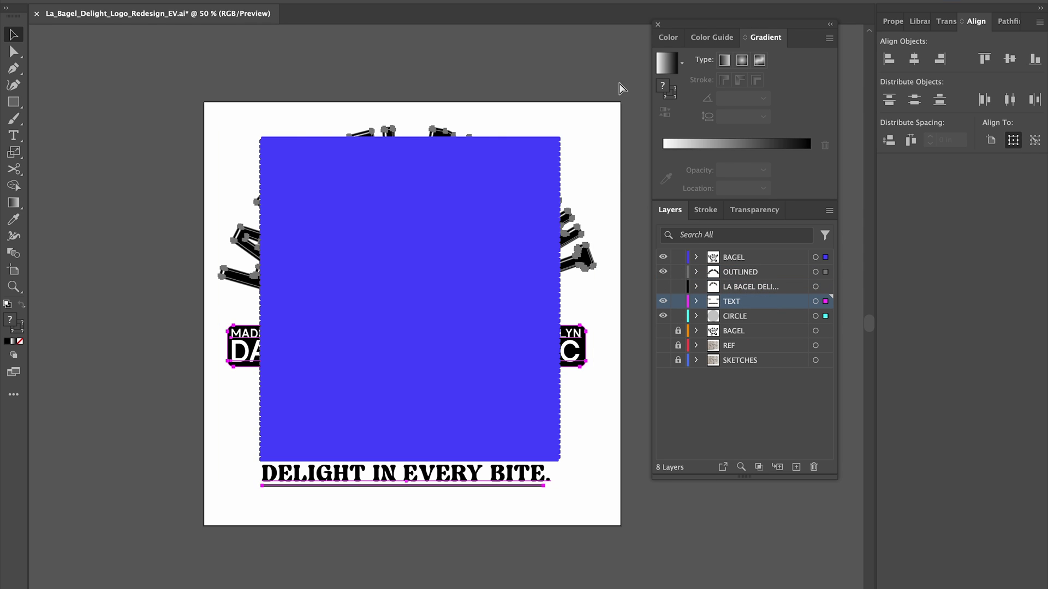
# - Hide the working layers from BAGEL down to CIRCLE and add three new artboards beside Artboard 1
pyautogui.moveTo(662, 258); pyautogui.dragTo(664, 316)
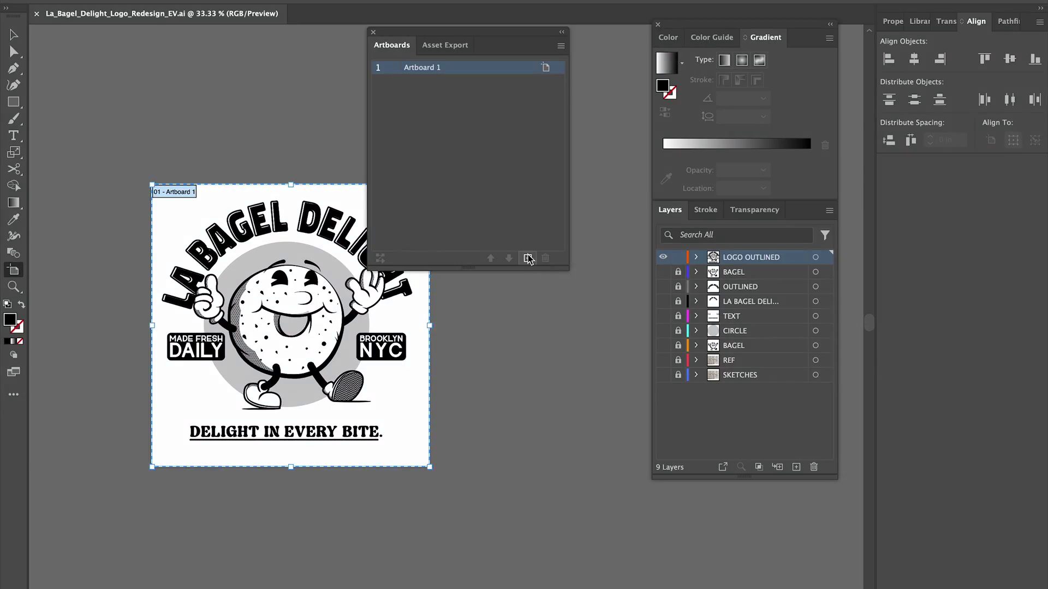
pyautogui.click(527, 259)
pyautogui.click(527, 259)
pyautogui.click(527, 259)
# - Copy the complete logo from Artboard 1 and paste it in front on the second artboard
pyautogui.press('v')
pyautogui.moveTo(225, 328); pyautogui.dragTo(896, 417)
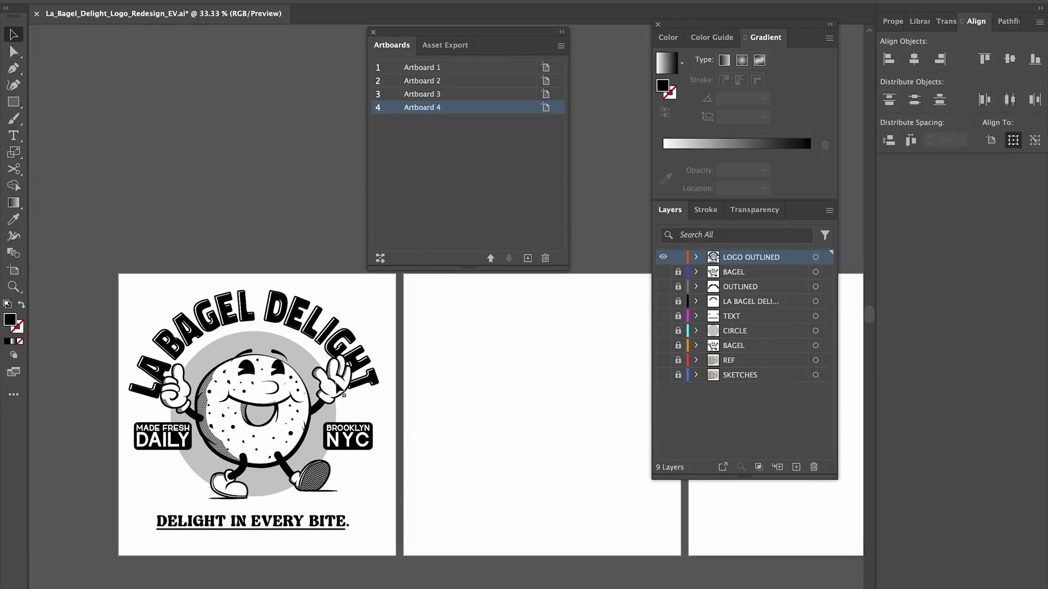
pyautogui.click(339, 388)
pyautogui.click(381, 280)
pyautogui.press('super+a')
pyautogui.press('super+c')
pyautogui.click(514, 381)
pyautogui.press('super+f')
pyautogui.moveTo(515, 384); pyautogui.dragTo(289, 370)
pyautogui.click(444, 299)
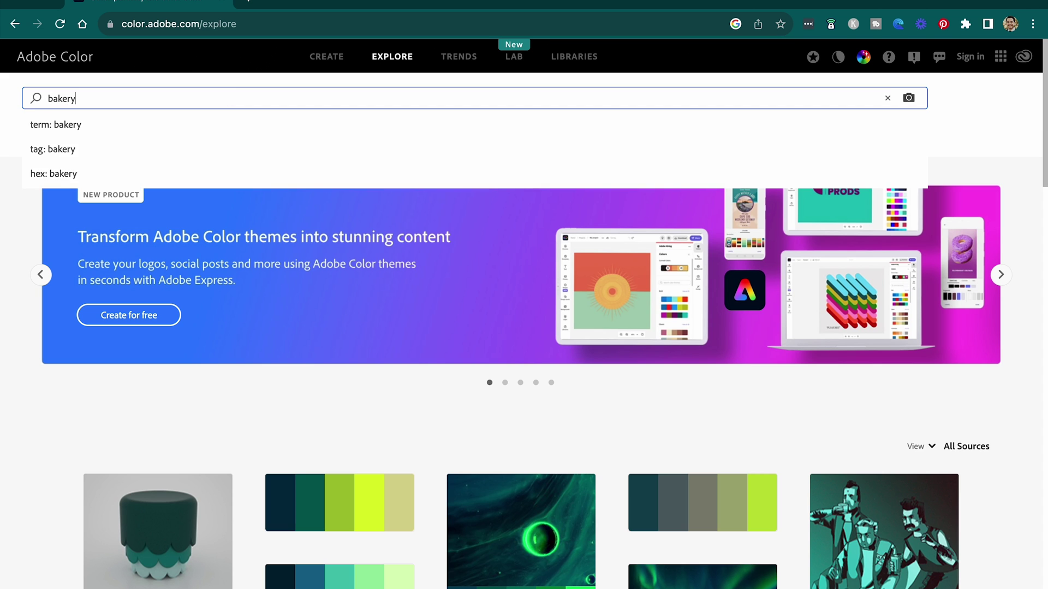
# - Search Adobe Color's themes for "bakery" and browse the palettes
pyautogui.press('Return')
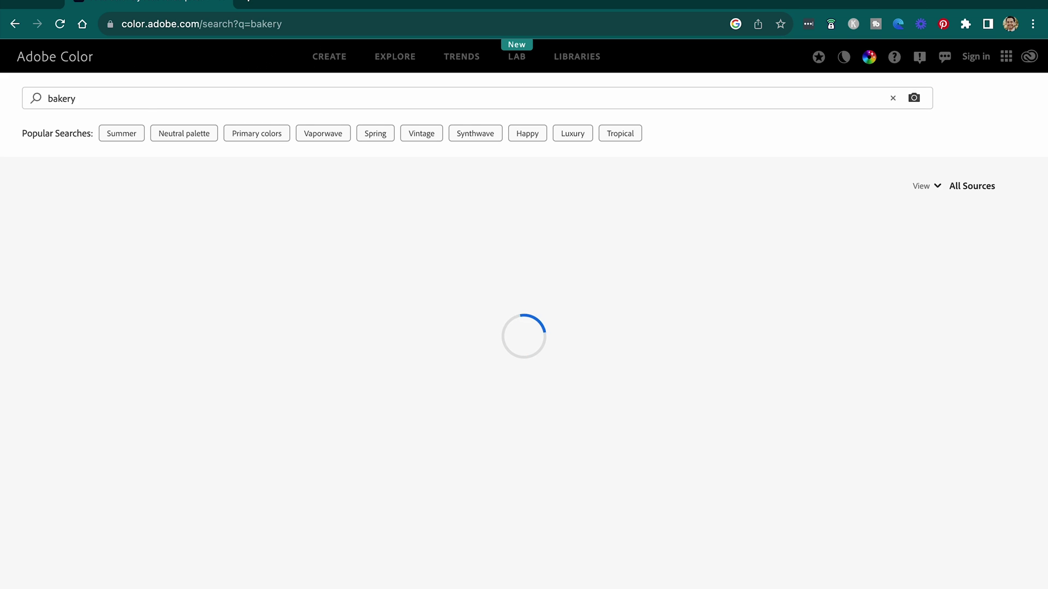
pyautogui.moveTo(283, 233)
pyautogui.scroll(-13, 283, 233)
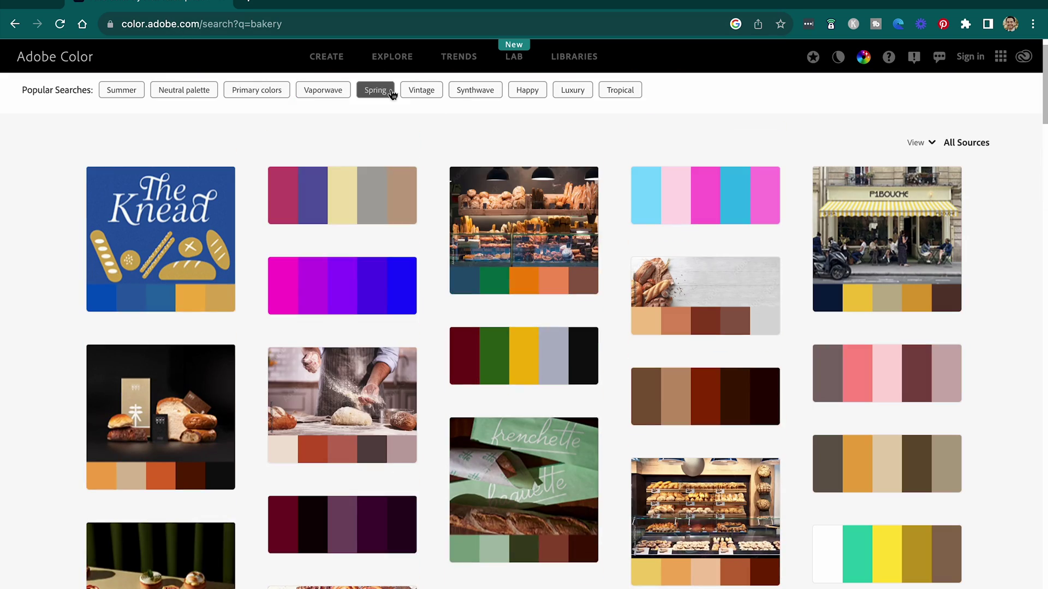
pyautogui.scroll(2, 371, 106)
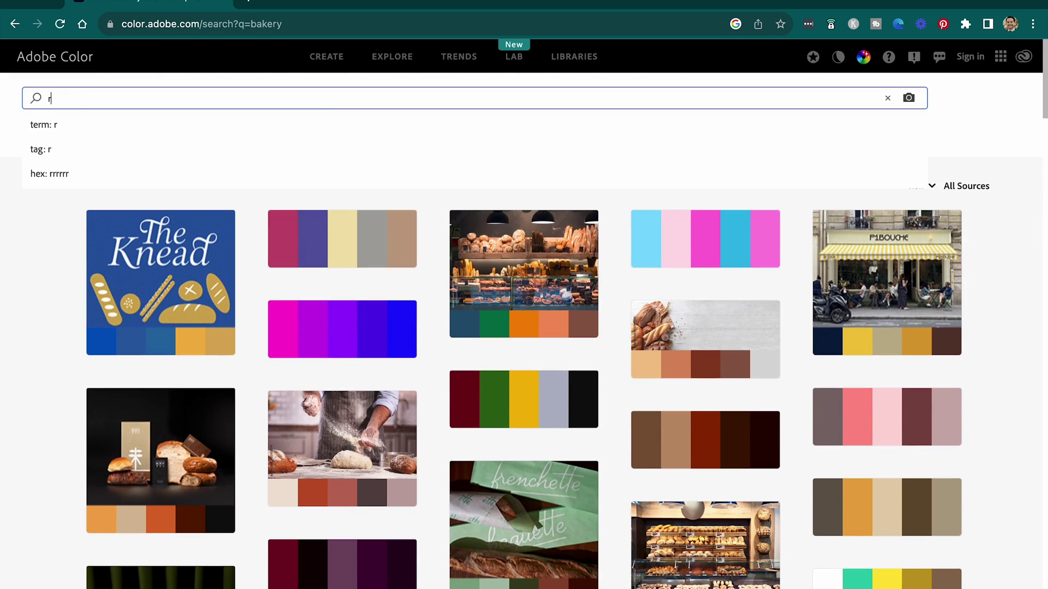
# - Search the color themes for "retro bakery" and browse the palettes
pyautogui.write('y')
pyautogui.press('Return')
pyautogui.scroll(-5, 140, 304)
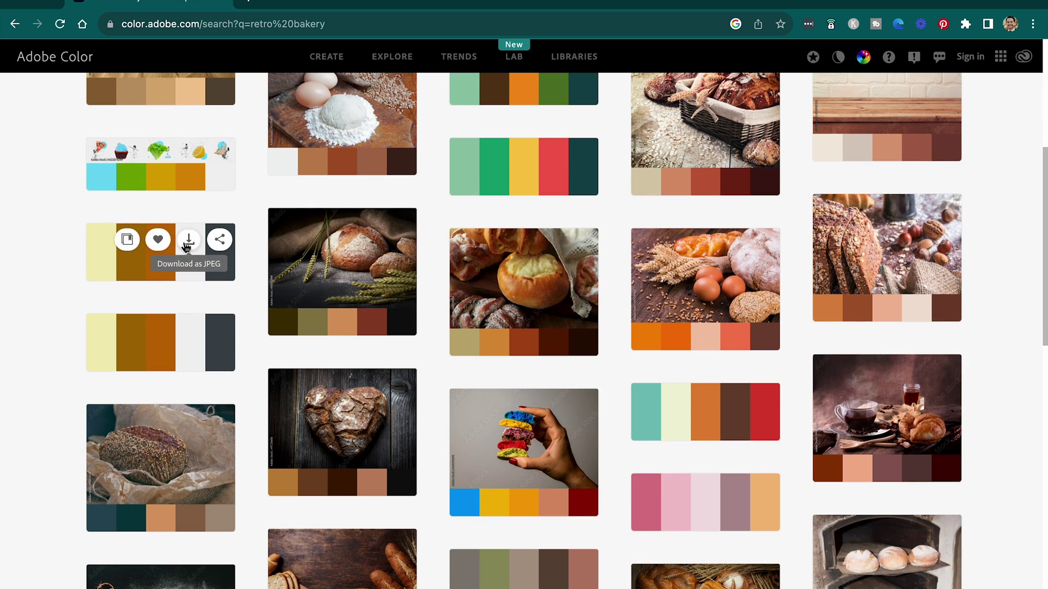
# - Screenshot the pale yellow, brown, orange, light grey and slate palette, and open the teal, cream, orange, brown and red one
pyautogui.click(116, 272)
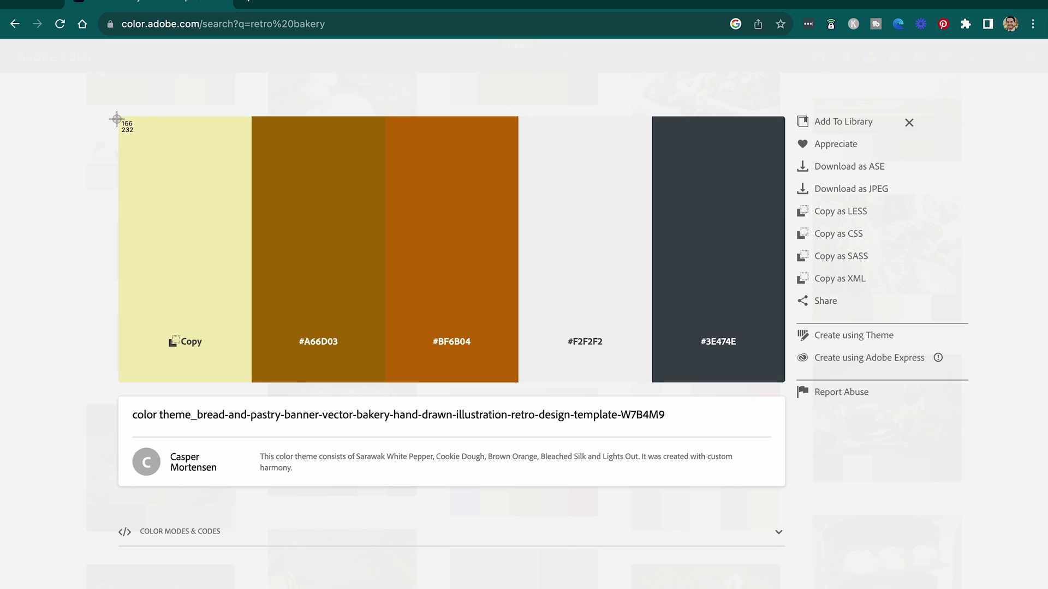
pyautogui.click(909, 122)
pyautogui.scroll(-4, 352, 224)
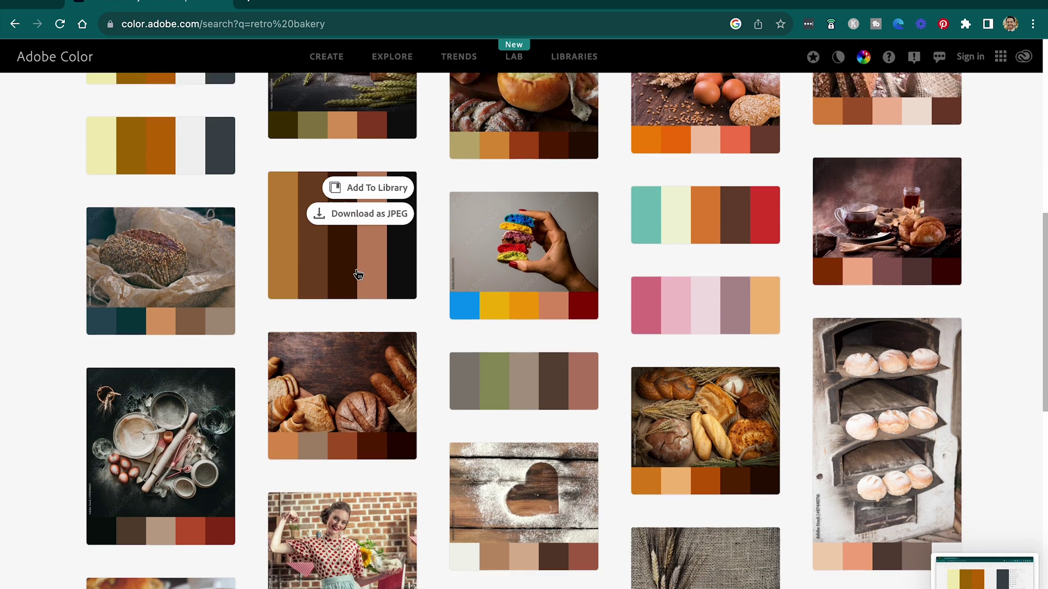
pyautogui.click(674, 202)
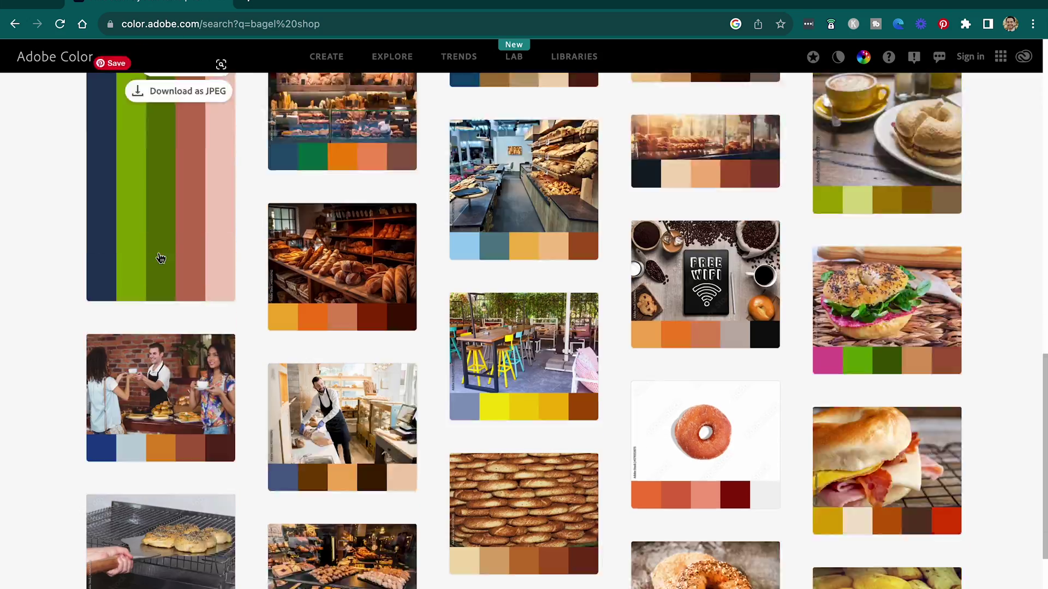
# - Browse the "bagel shop" palettes through page 2 and open the grey, orange, tan, rose and dark red one
pyautogui.scroll(-5, 164, 235)
pyautogui.click(605, 566)
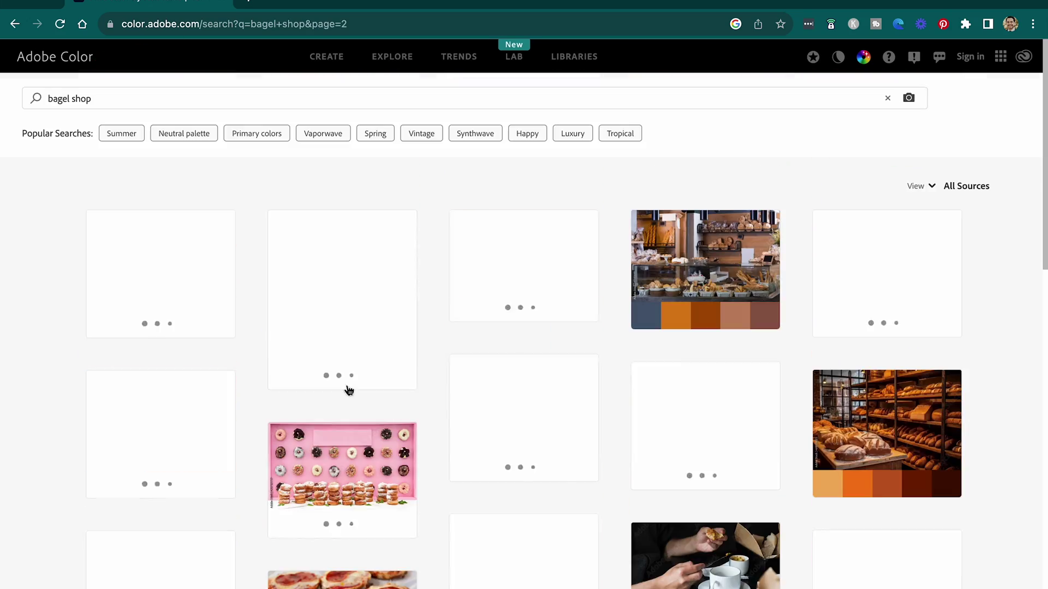
pyautogui.scroll(-9, 692, 196)
pyautogui.scroll(2, 692, 195)
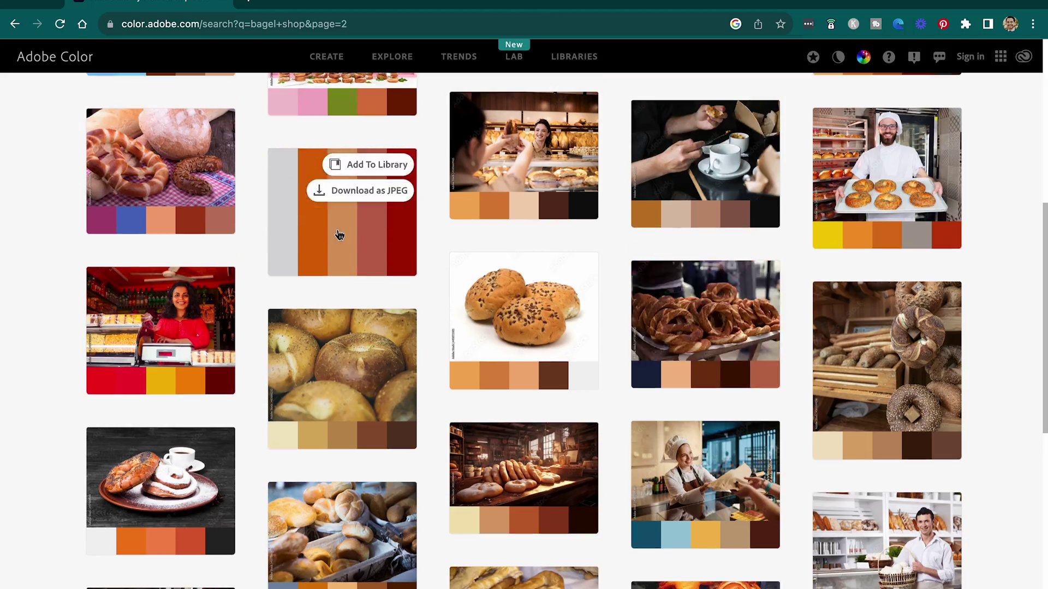
pyautogui.click(339, 234)
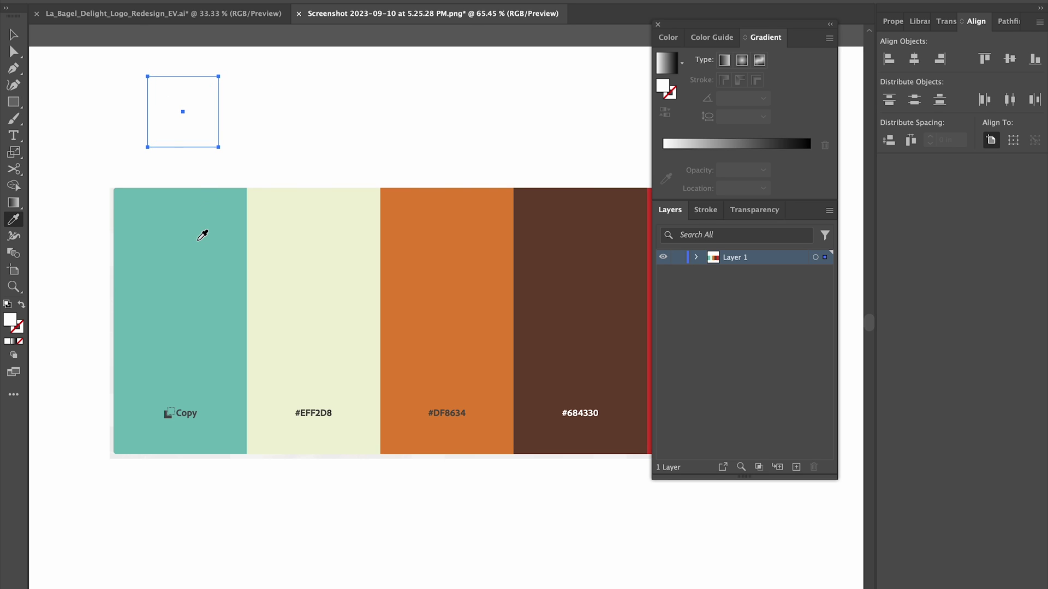
# - In Illustrator, duplicate the square into a swatch row and sample the palette's cream, orange, brown and red into the copies
pyautogui.moveTo(289, 129); pyautogui.dragTo(307, 129)
pyautogui.press('i')
pyautogui.click(311, 262)
pyautogui.press('i')
pyautogui.click(447, 305)
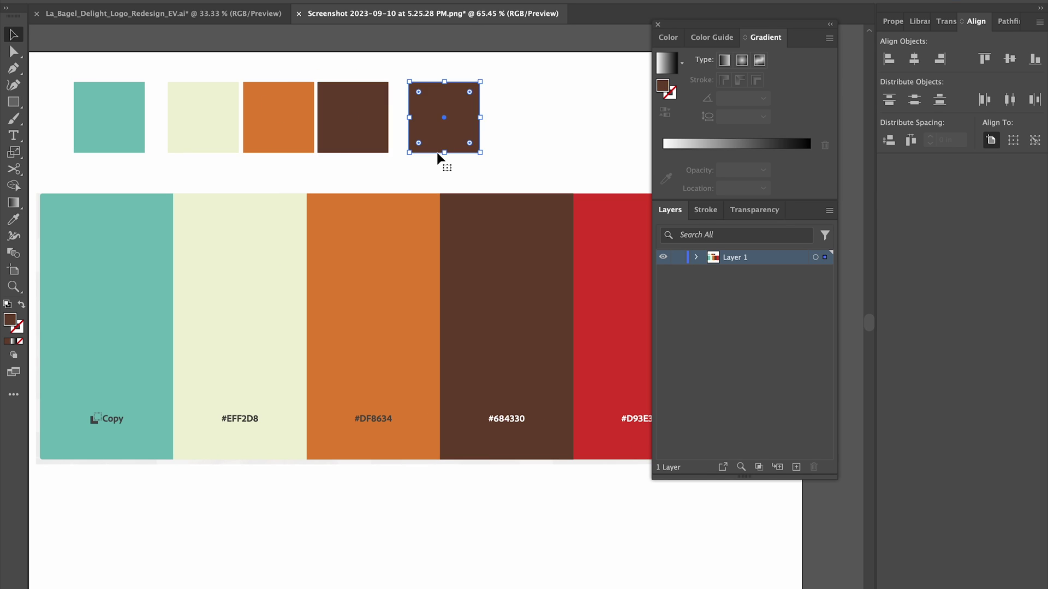
pyautogui.press('i')
pyautogui.click(618, 268)
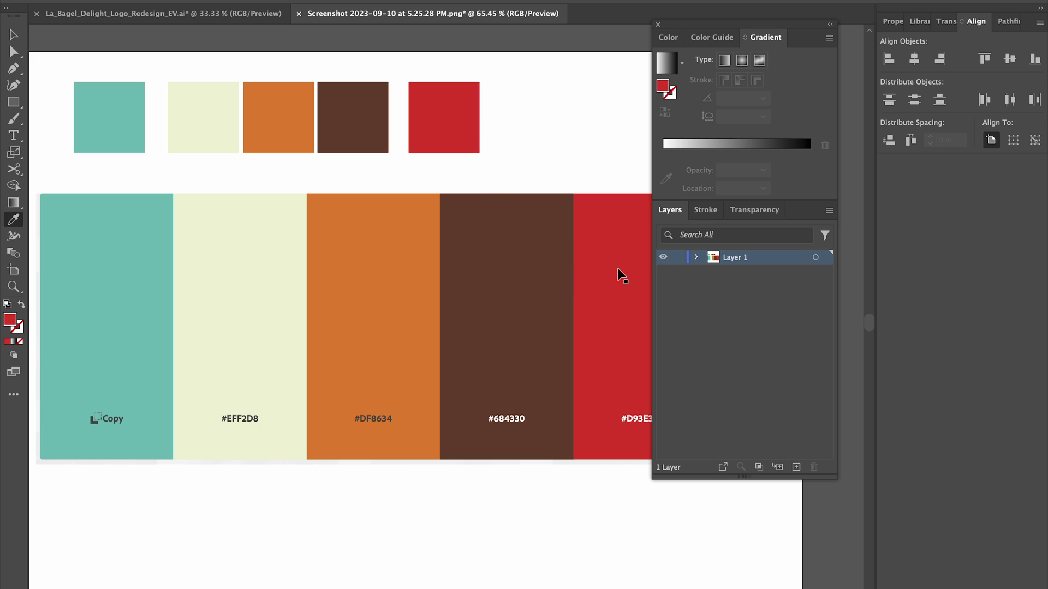
# - Cut the five colour swatches and close the screenshot document without saving
pyautogui.press('super+x')
pyautogui.press('super+w')
pyautogui.click(519, 342)
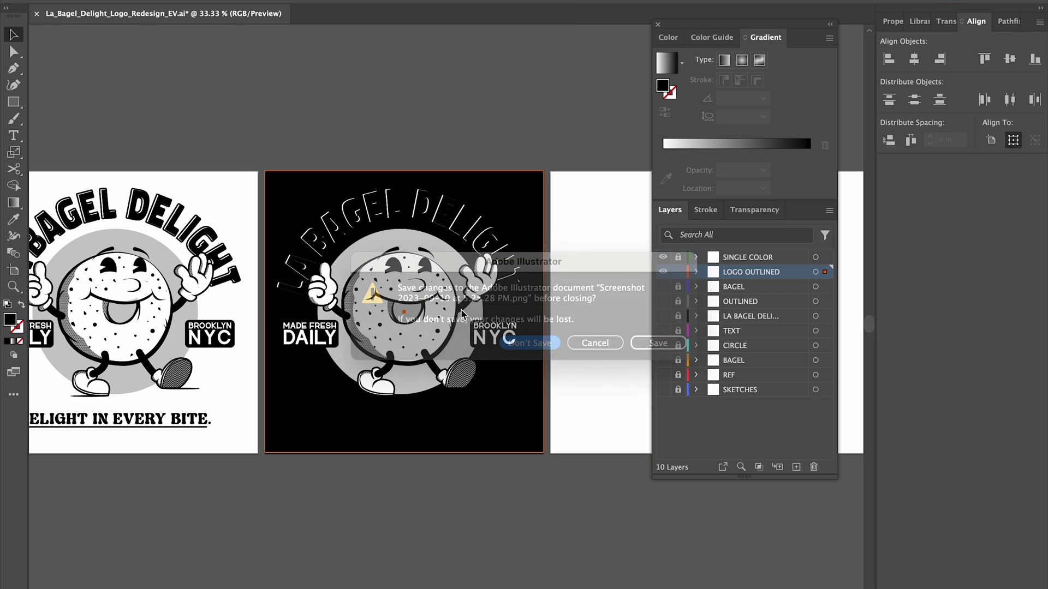
# - Paste the five swatches into the logo document and arrange them in a tight row above the second artboard
pyautogui.press('super+v')
pyautogui.moveTo(451, 309); pyautogui.dragTo(416, 123)
pyautogui.click(462, 174)
pyautogui.moveTo(505, 126); pyautogui.dragTo(499, 126)
pyautogui.moveTo(326, 122); pyautogui.dragTo(335, 122)
# - Fill the second artboard's background with the teal swatch
pyautogui.click(340, 183)
pyautogui.click(343, 132)
pyautogui.press('v')
pyautogui.press('super+shift+a')
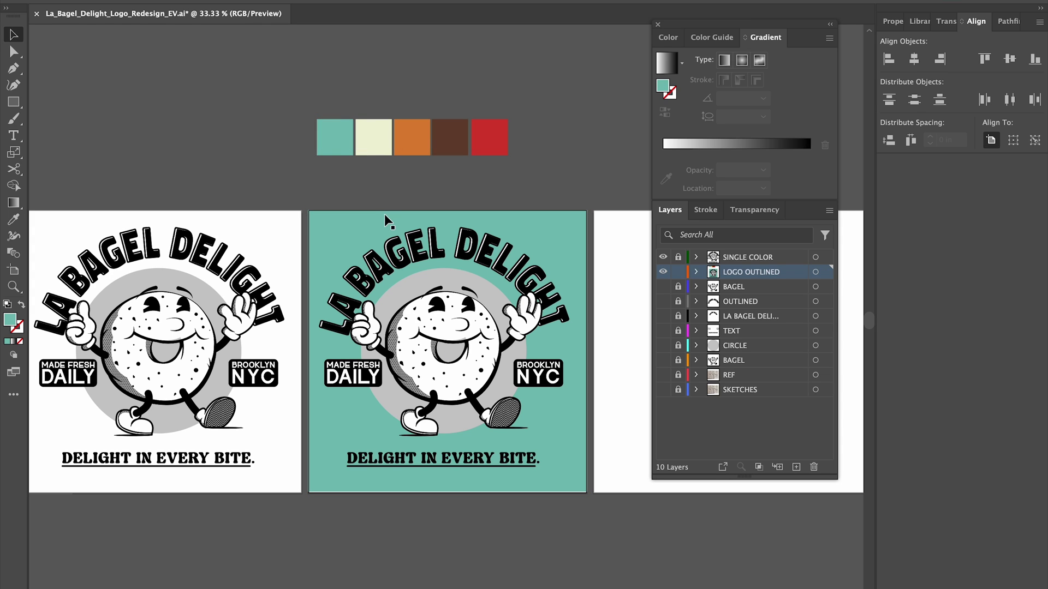
# - Recolour the logo on teal with a cream circle, gloves and shoes, an orange bagel and red badges
pyautogui.click(413, 285)
pyautogui.press('super+shift+a')
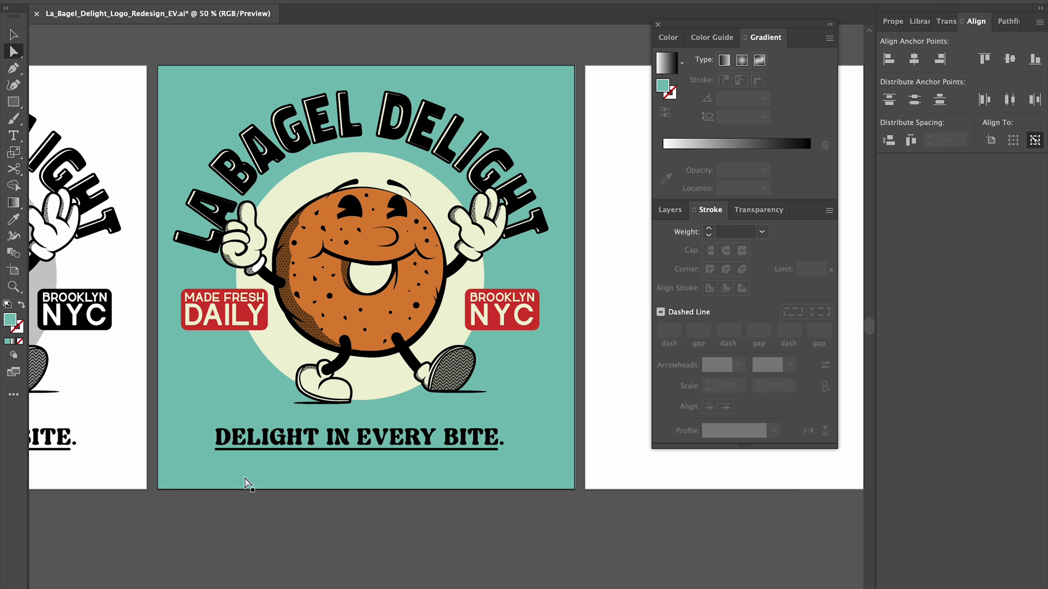
pyautogui.press('v')
pyautogui.press('super+shift+a')
# - Recolour the bagel and the leftover patch beside its mouth with the tan swatch on the COLORWAY 2 artboard
pyautogui.press('super+minus')
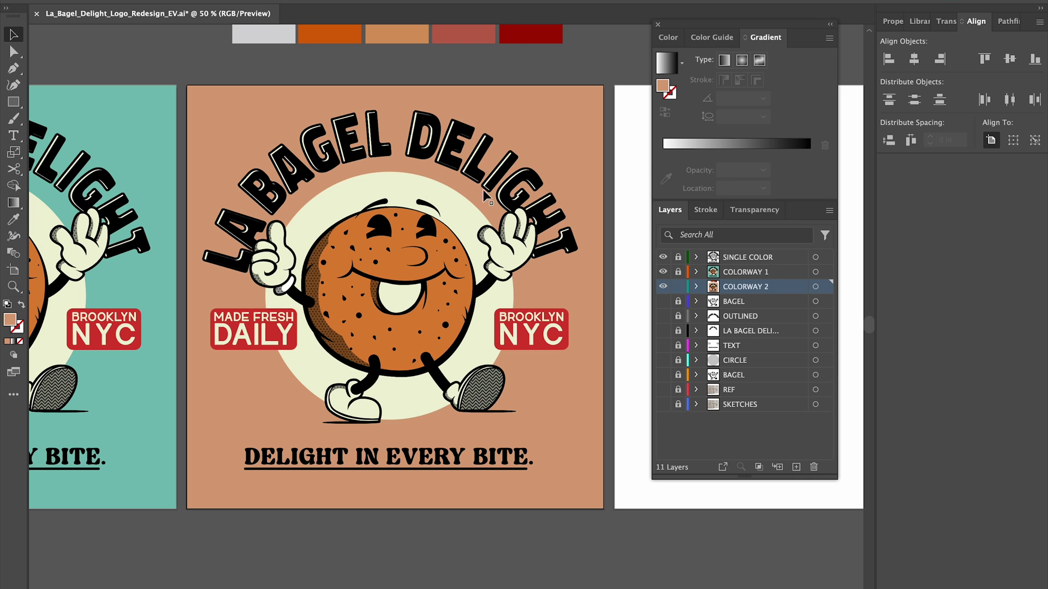
pyautogui.click(409, 220)
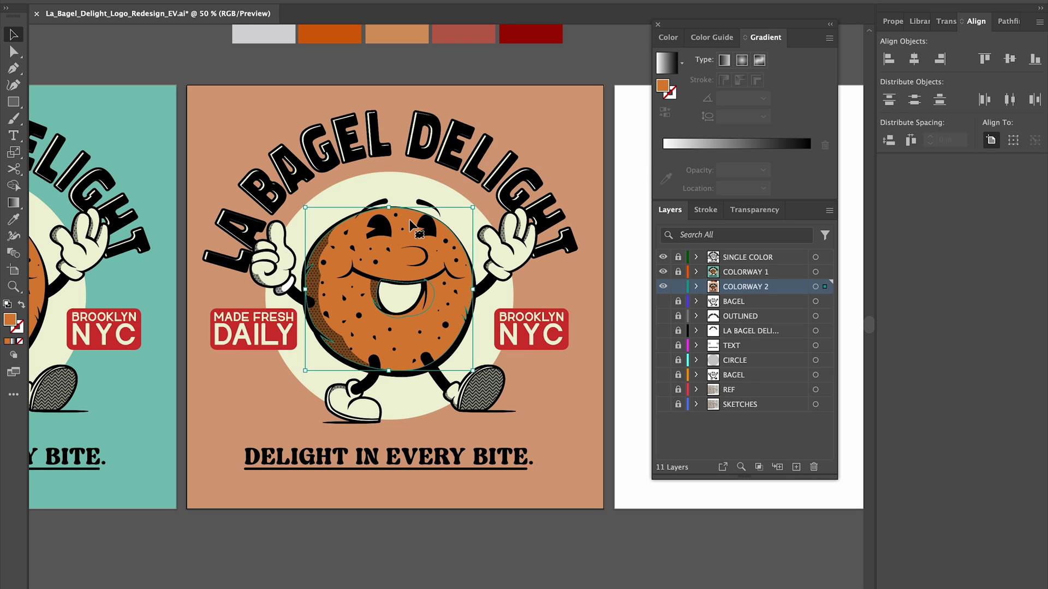
pyautogui.scroll(2, 398, 273)
pyautogui.press('i')
pyautogui.click(413, 58)
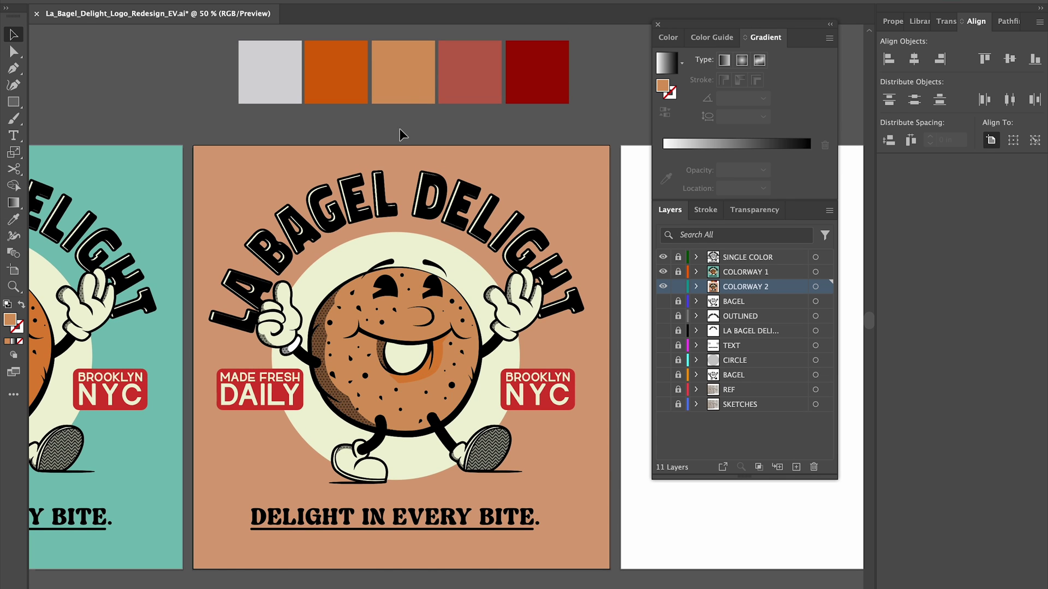
pyautogui.press('super+equal')
pyautogui.press('super+equal')
pyautogui.click(435, 368)
pyautogui.press('i')
pyautogui.click(421, 314)
pyautogui.click(393, 245)
pyautogui.press('super+z')
pyautogui.press('super+z')
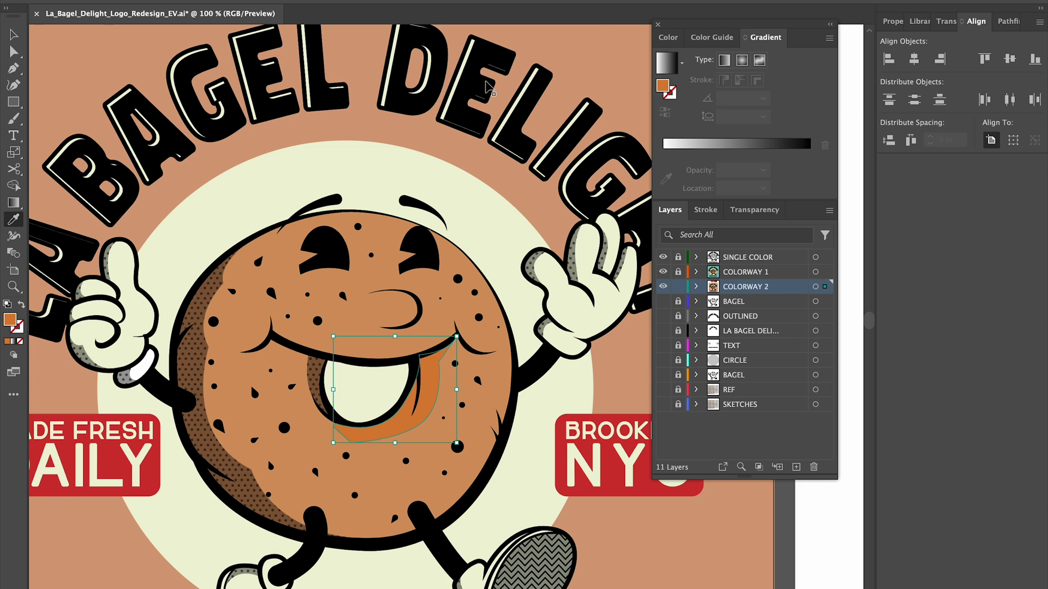
pyautogui.press('super+minus')
pyautogui.press('super+minus')
pyautogui.click(437, 37)
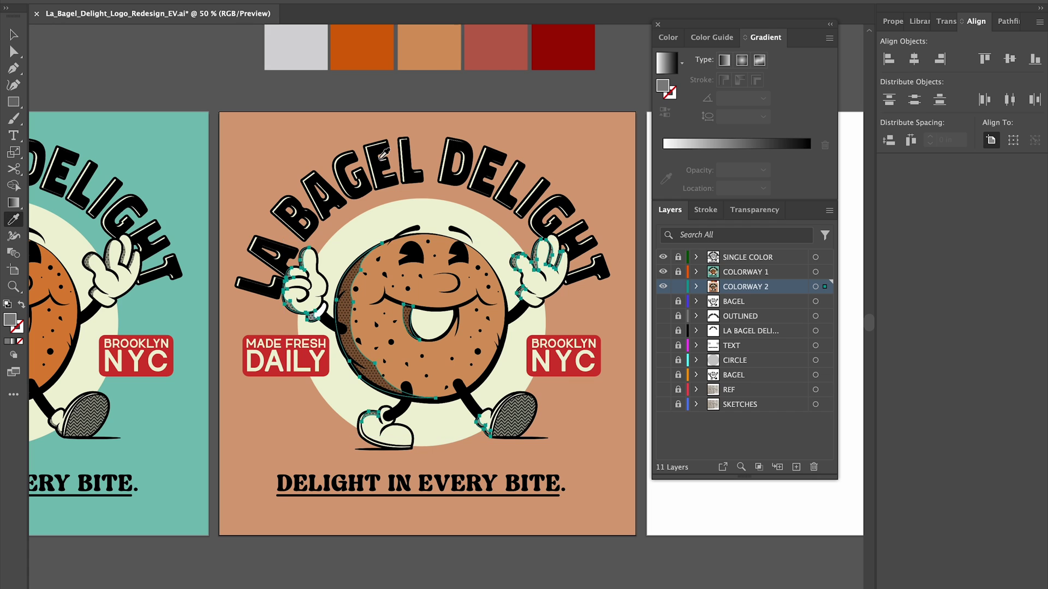
# - Recolour the mascot's halftone shading on the bagel, gloves and shoes with the orange swatch
pyautogui.press('v')
pyautogui.click(412, 90)
pyautogui.hscroll(-2, 447, 128)
pyautogui.scroll(1, 451, 133)
pyautogui.hscroll(2, 417, 314)
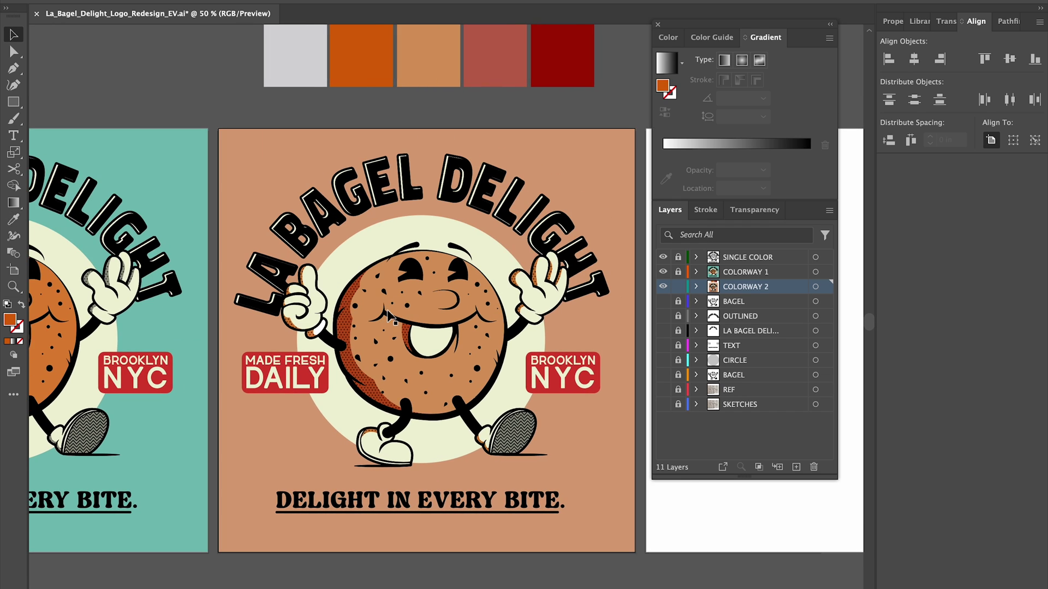
# - Recolour both badges and the tagline's underline with the dark red swatch
pyautogui.click(561, 49)
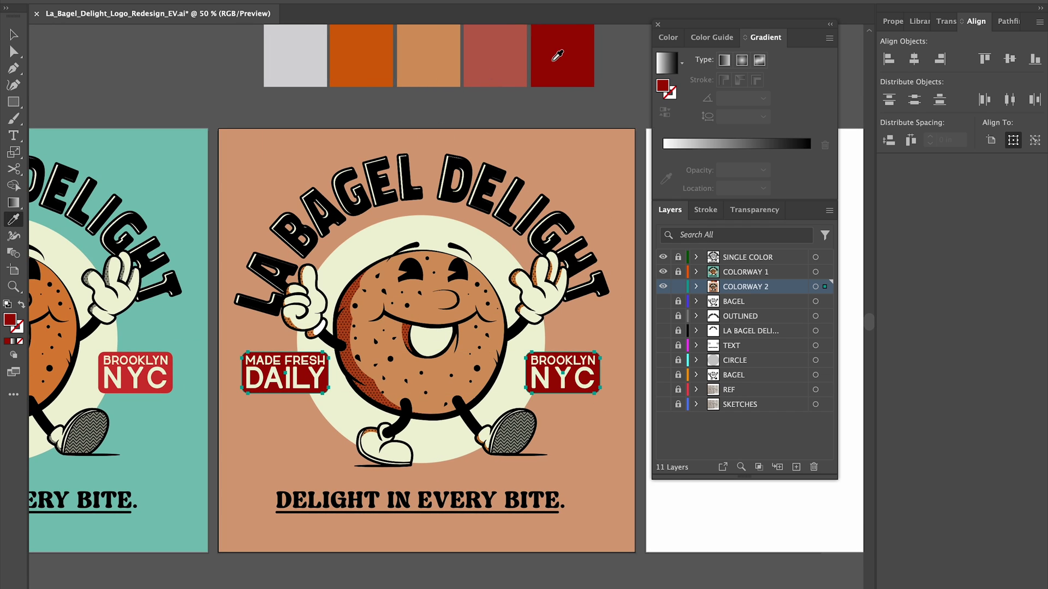
pyautogui.press('v')
pyautogui.press('super+shift+a')
pyautogui.hscroll(1, 451, 164)
pyautogui.press('i')
pyautogui.click(492, 63)
pyautogui.hscroll(-1, 417, 64)
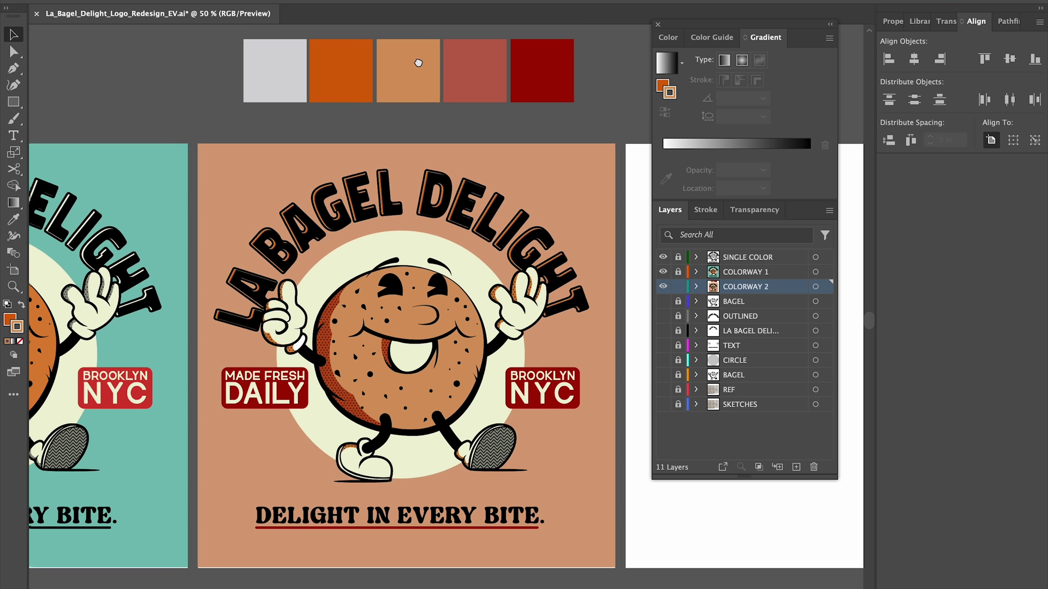
# - Try the tan swatch on the arched title's highlights
pyautogui.press('super+equal')
pyautogui.press('super+equal')
pyautogui.scroll(2, 428, 110)
pyautogui.click(428, 108)
pyautogui.press('super+minus')
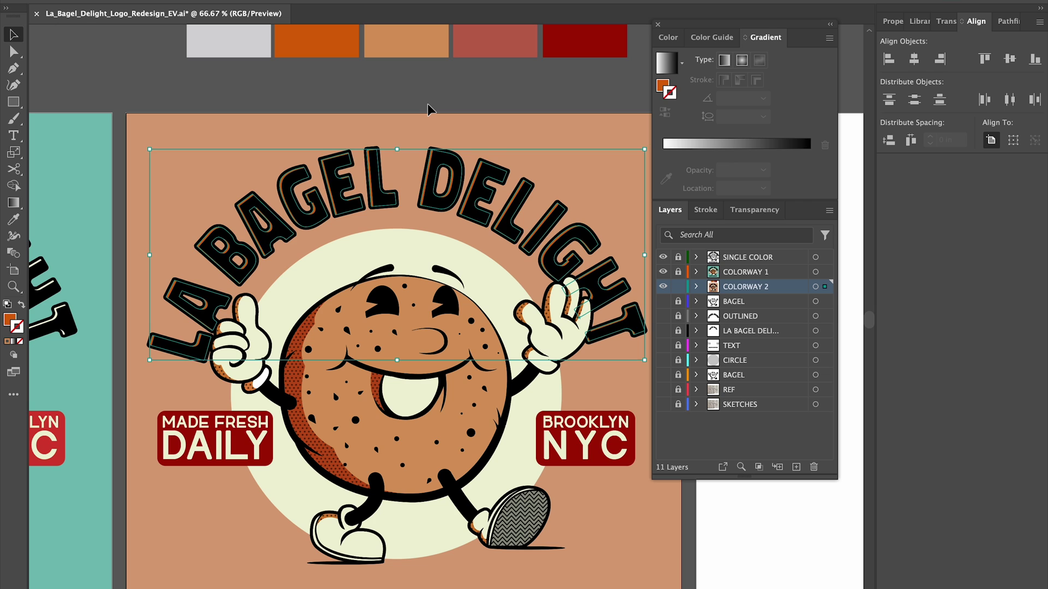
pyautogui.press('i')
pyautogui.press('super+minus')
pyautogui.click(454, 136)
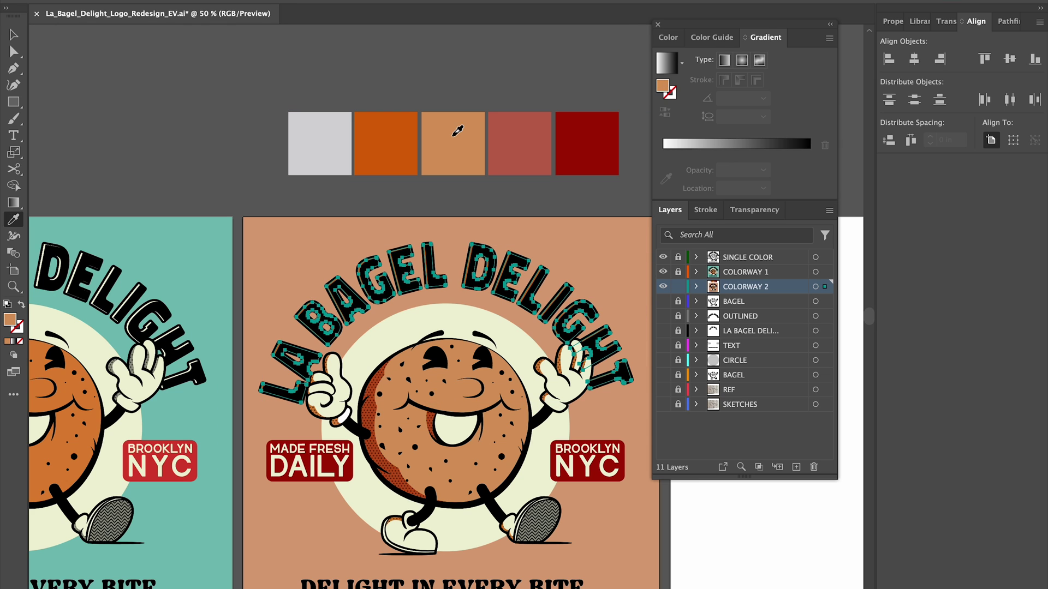
pyautogui.press('v')
pyautogui.click(490, 179)
pyautogui.moveTo(502, 179); pyautogui.dragTo(434, 129)
pyautogui.press('super+z')
pyautogui.press('i')
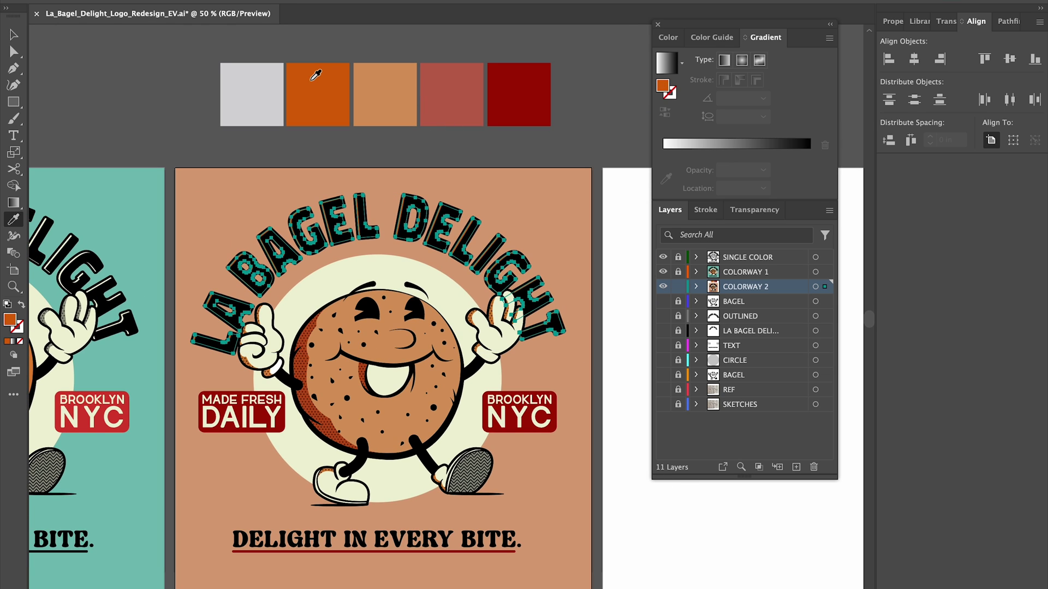
# - Try the dark red and rose swatches on the arched title's highlights
pyautogui.click(513, 93)
pyautogui.press('v')
pyautogui.click(505, 141)
pyautogui.press('super+z')
pyautogui.press('i')
pyautogui.click(451, 93)
pyautogui.press('v')
pyautogui.click(464, 143)
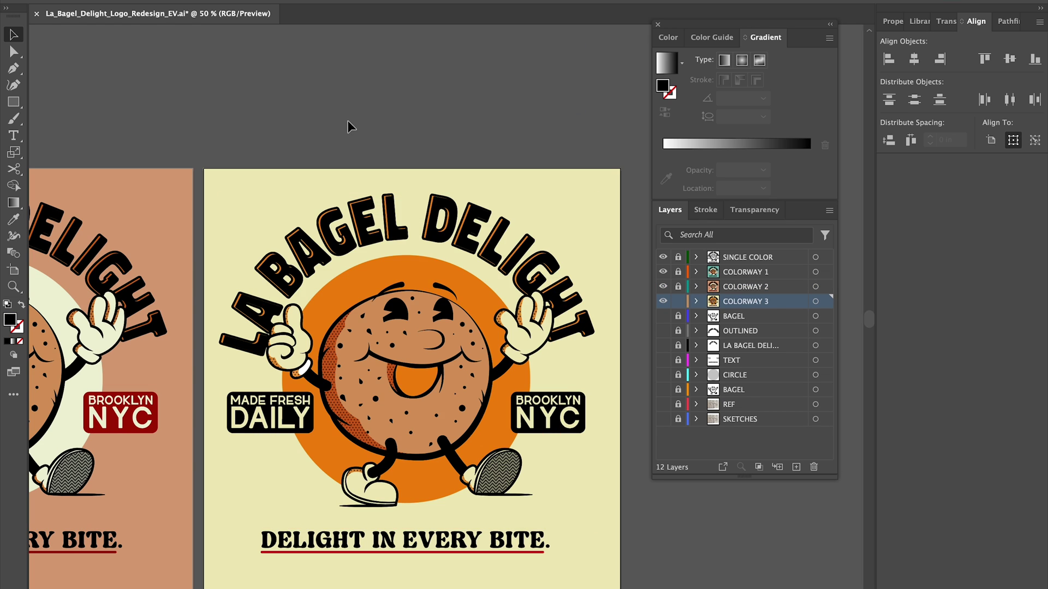
# - Dock the floating Gradient and Layers panel groups beneath the Align panel to uncover the four artboards
pyautogui.press('super+minus')
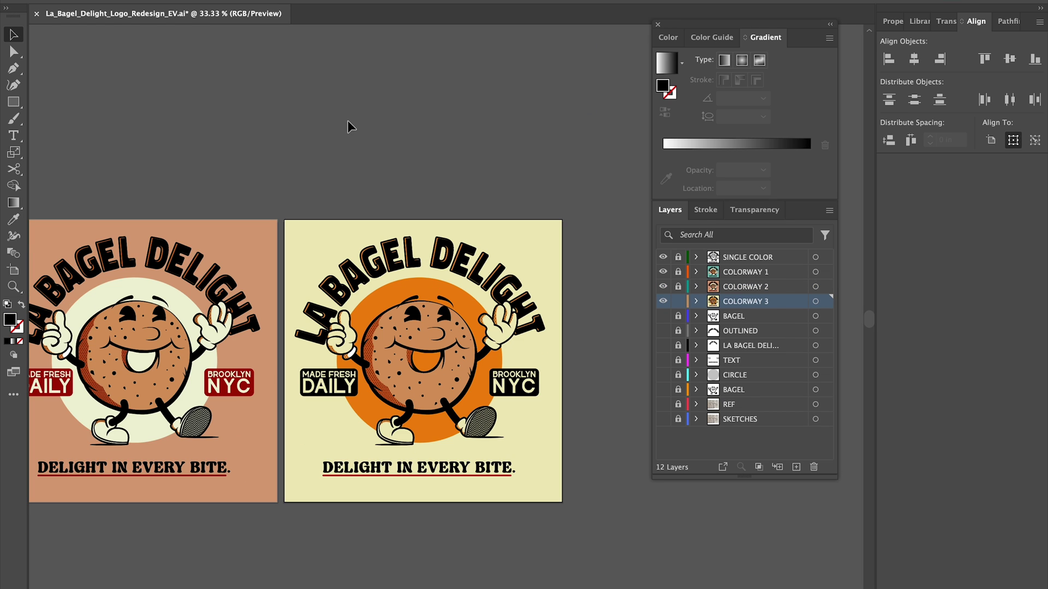
pyautogui.press('super+minus')
pyautogui.moveTo(286, 142); pyautogui.dragTo(421, 108)
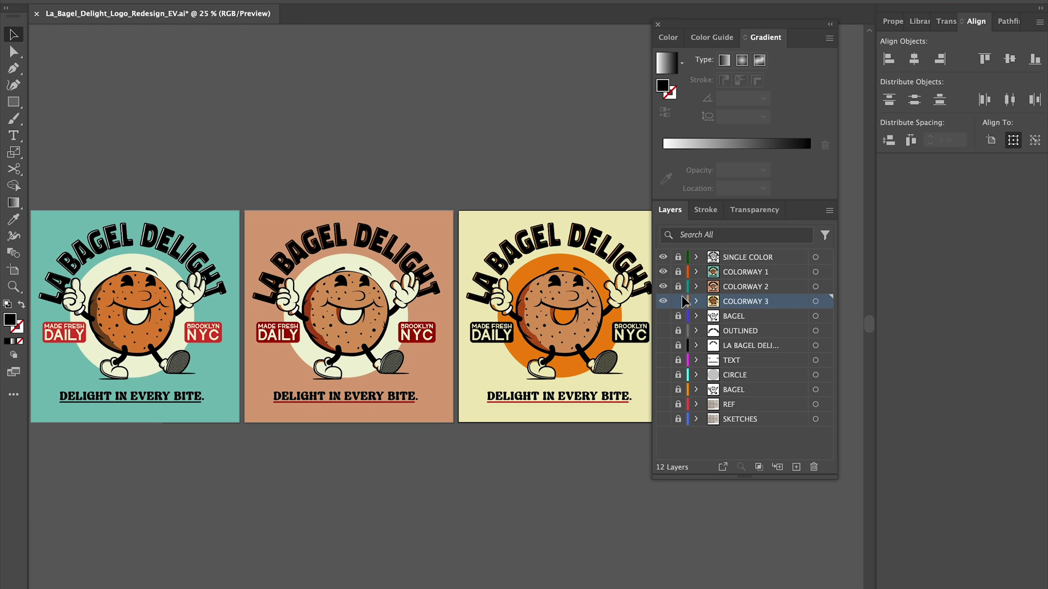
pyautogui.moveTo(468, 181); pyautogui.dragTo(435, 187)
pyautogui.moveTo(674, 24); pyautogui.dragTo(822, 117)
pyautogui.moveTo(366, 101); pyautogui.dragTo(556, 105)
pyautogui.moveTo(828, 117); pyautogui.dragTo(922, 154)
pyautogui.moveTo(560, 94); pyautogui.dragTo(601, 96)
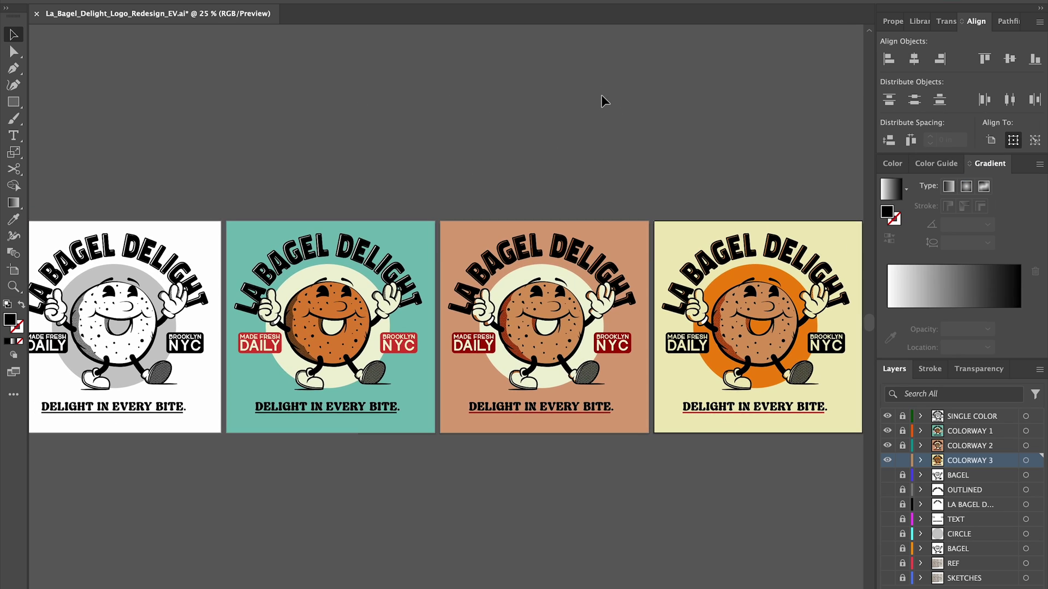
# - Hide all panels, save the document and look over the finished artboards up close
pyautogui.press('super+minus')
pyautogui.moveTo(573, 143); pyautogui.dragTo(580, 100)
pyautogui.press('super+equal')
pyautogui.press('Tab')
pyautogui.moveTo(385, 139); pyautogui.dragTo(475, 172)
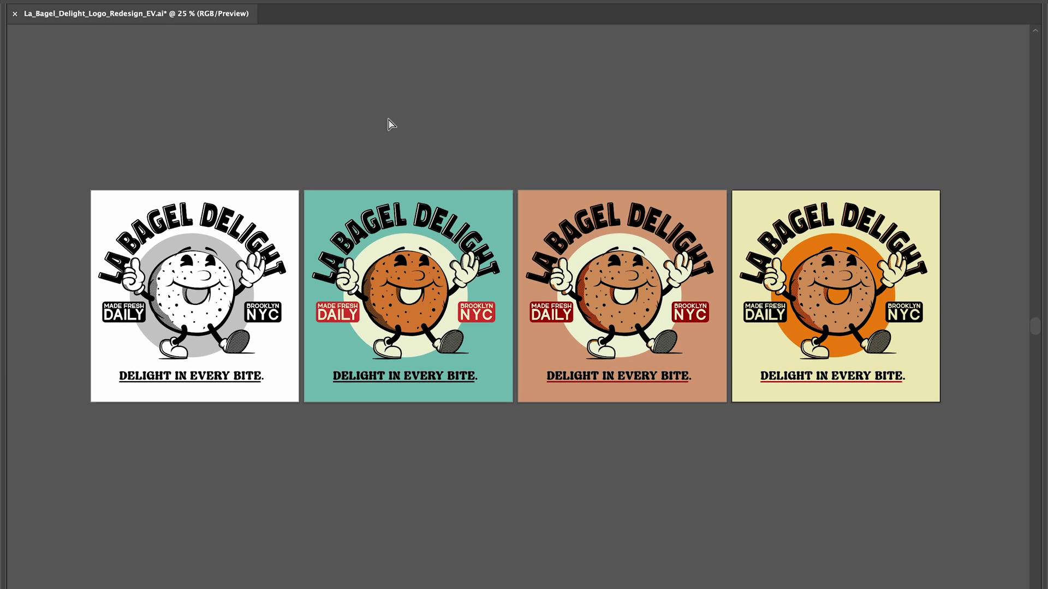
pyautogui.click(112, 203)
pyautogui.press('super+0')
pyautogui.press('super+s')
pyautogui.moveTo(774, 308); pyautogui.dragTo(283, 330)
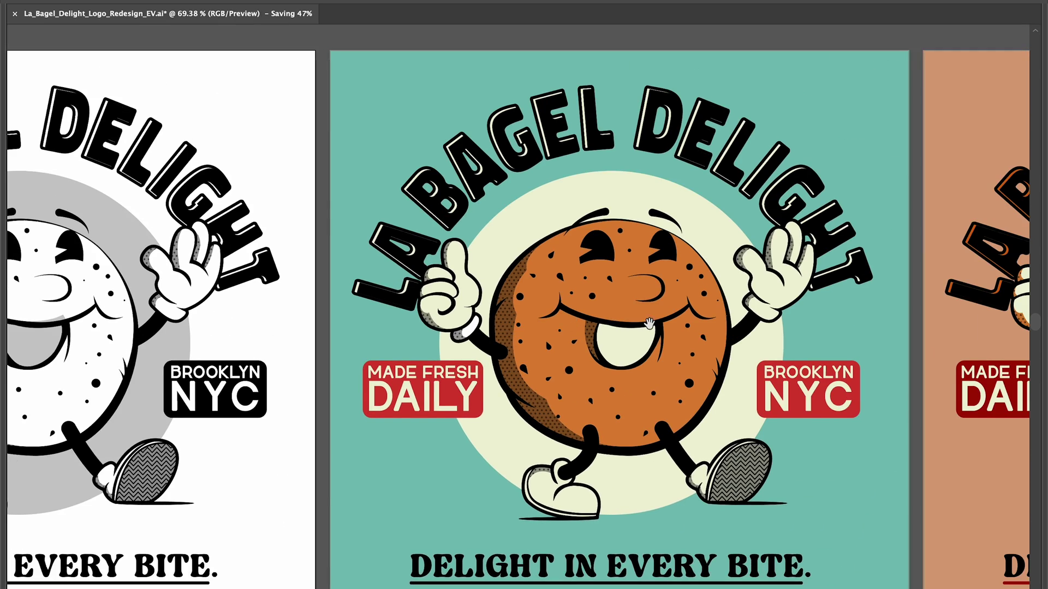
pyautogui.moveTo(683, 331); pyautogui.dragTo(573, 316)
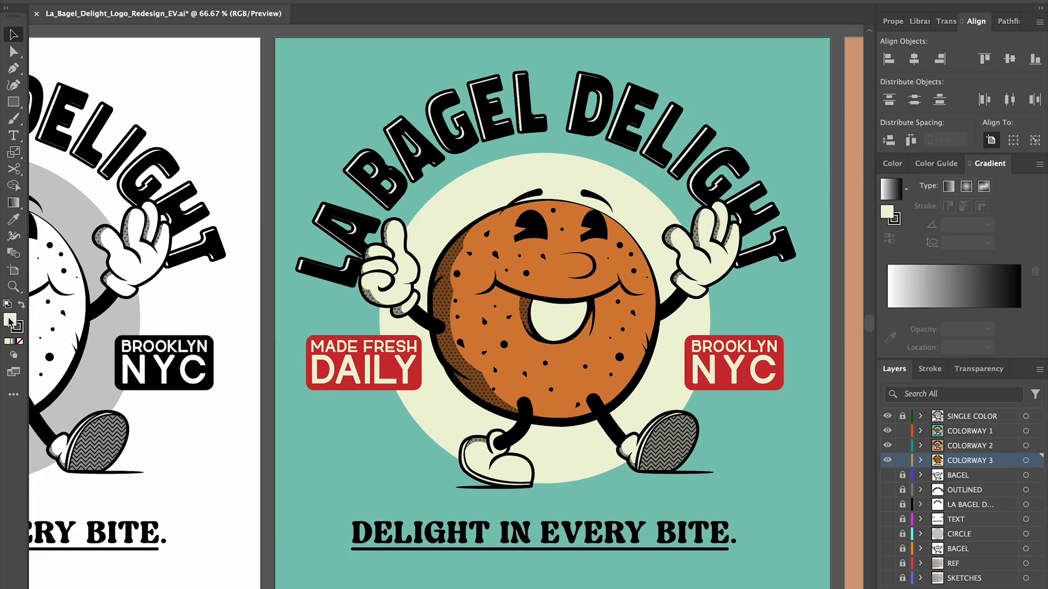
# - Recolour the orange bagel on the teal artboard to a lighter tan in the Color Picker
pyautogui.press('super+minus')
pyautogui.moveTo(599, 311); pyautogui.dragTo(426, 319)
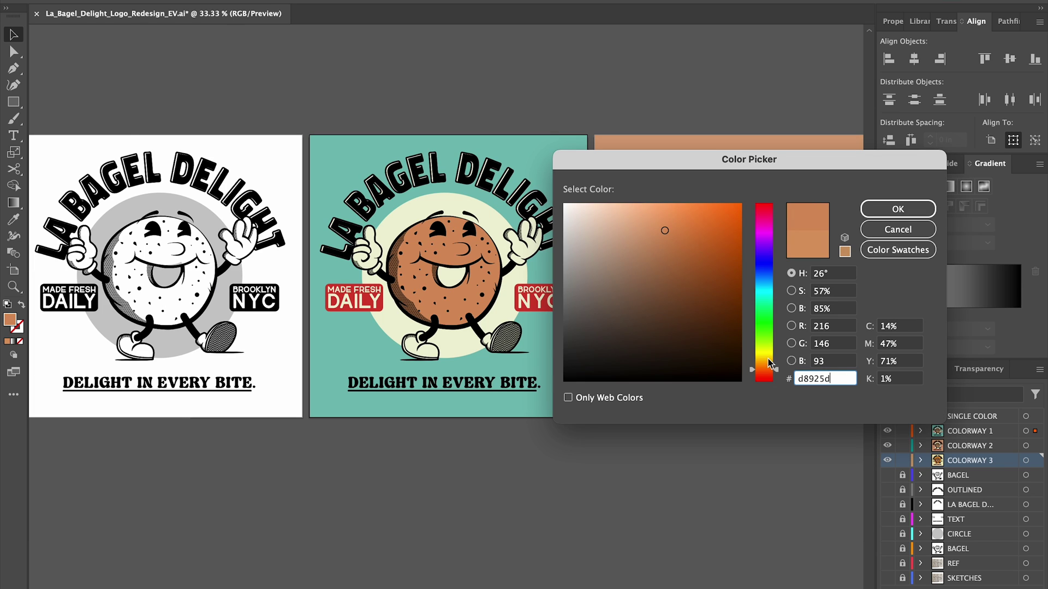
pyautogui.moveTo(767, 359); pyautogui.dragTo(767, 368)
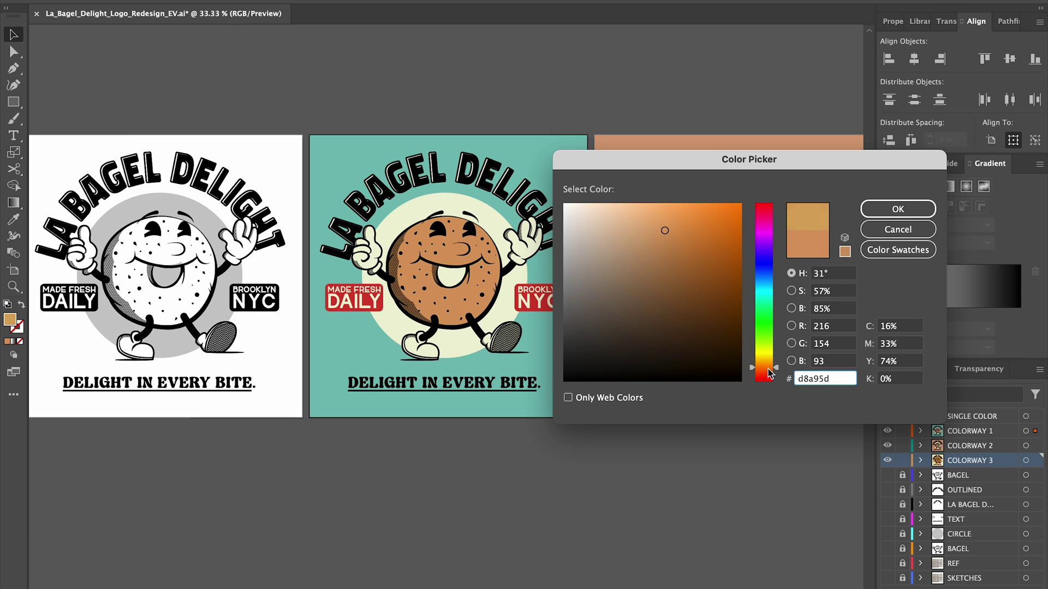
pyautogui.press('Return')
pyautogui.moveTo(566, 495); pyautogui.dragTo(507, 494)
pyautogui.moveTo(652, 458); pyautogui.dragTo(500, 473)
pyautogui.moveTo(403, 469); pyautogui.dragTo(569, 509)
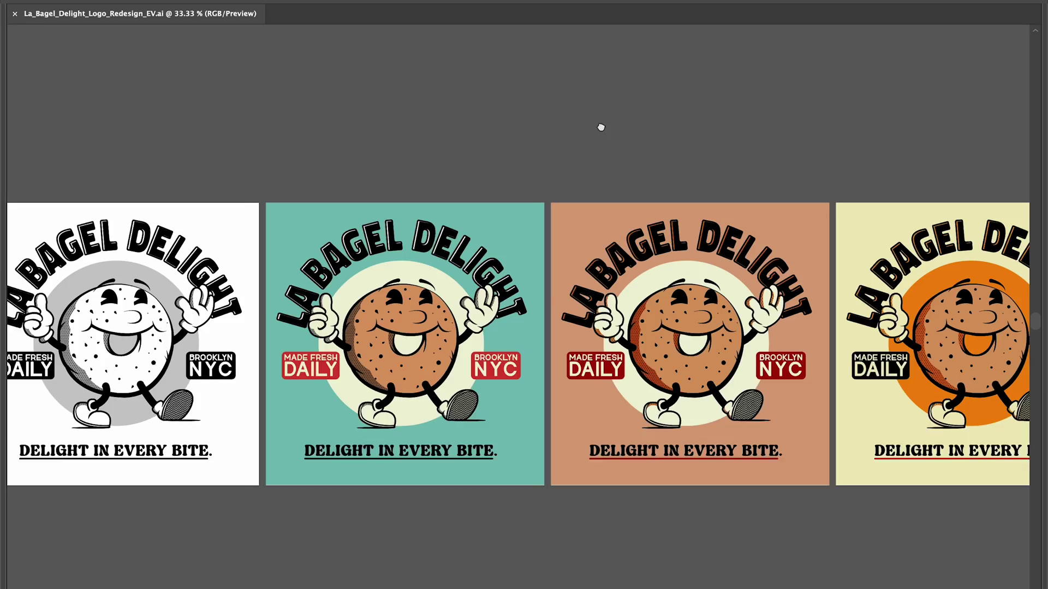
pyautogui.scroll(-2, 582, 123)
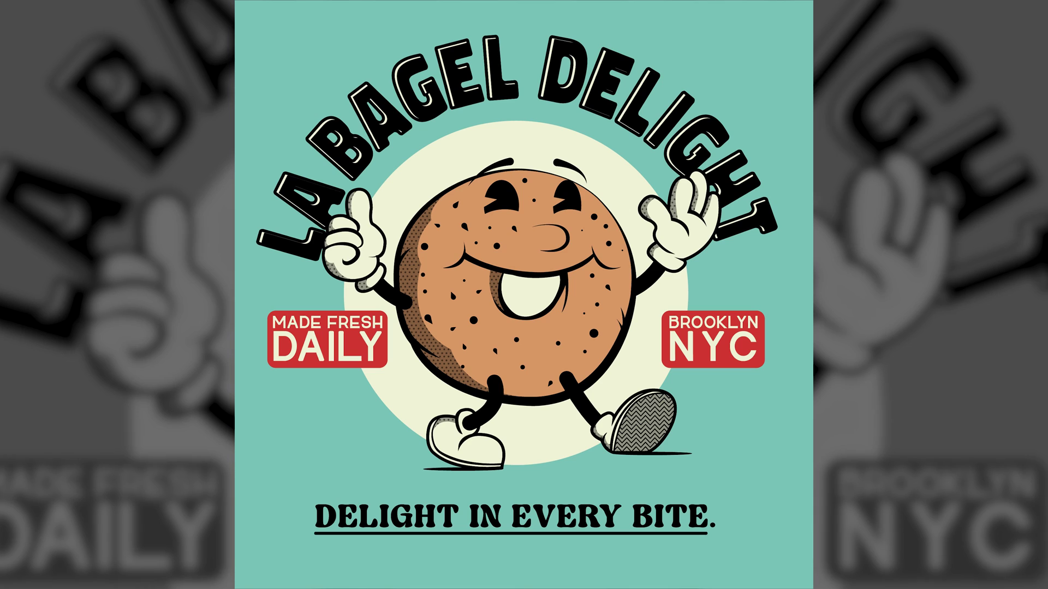